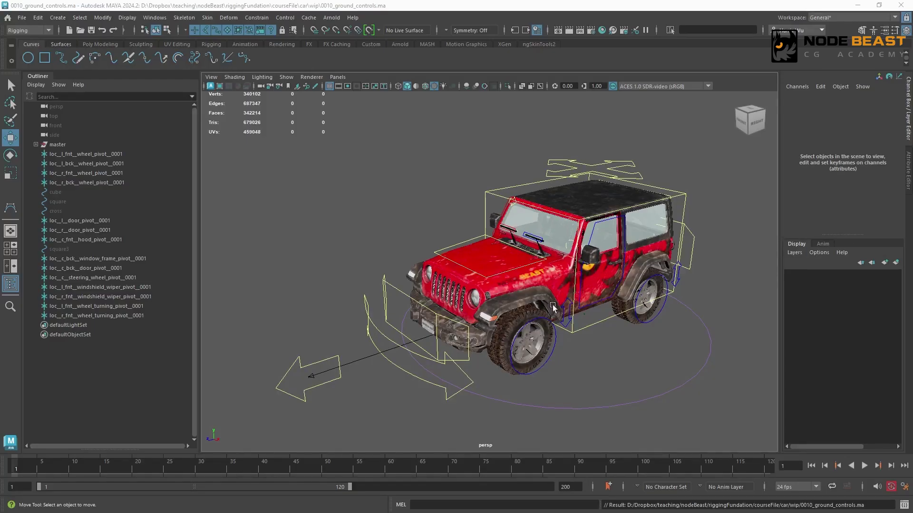
- Test the left front shock control by moving it upward, undo the move and clear the selection
click(566, 308)
drag(569, 292, 569, 245)
key(ctrl+z)
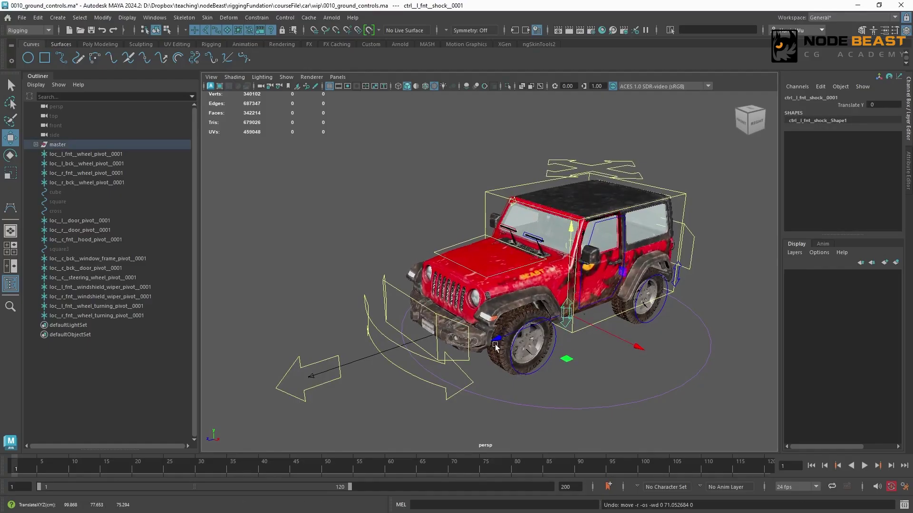
key(ctrl+z)
key(ctrl+z)
key(ctrl+z)
key(ctrl+z)
click(277, 226)
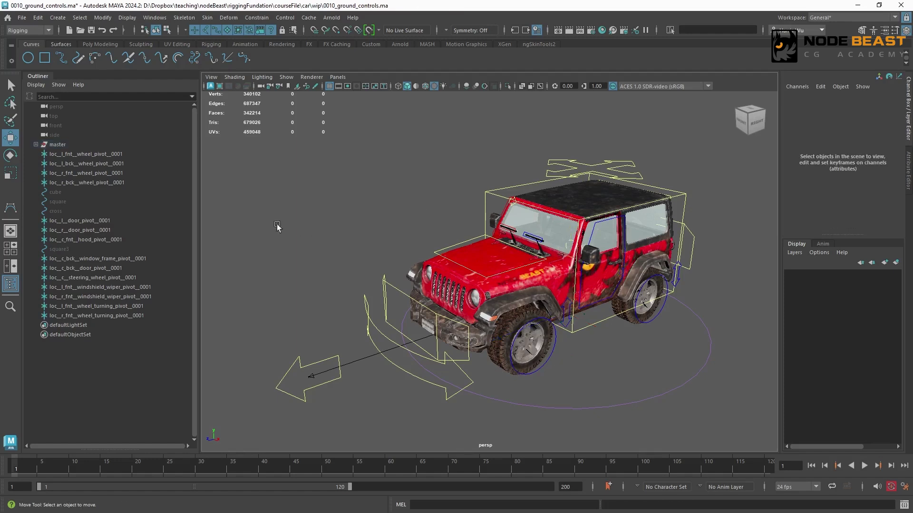
- Duplicate the hidden square3 curve and rename the copy ctrl__l_fnt__ground__0001
click(95, 249)
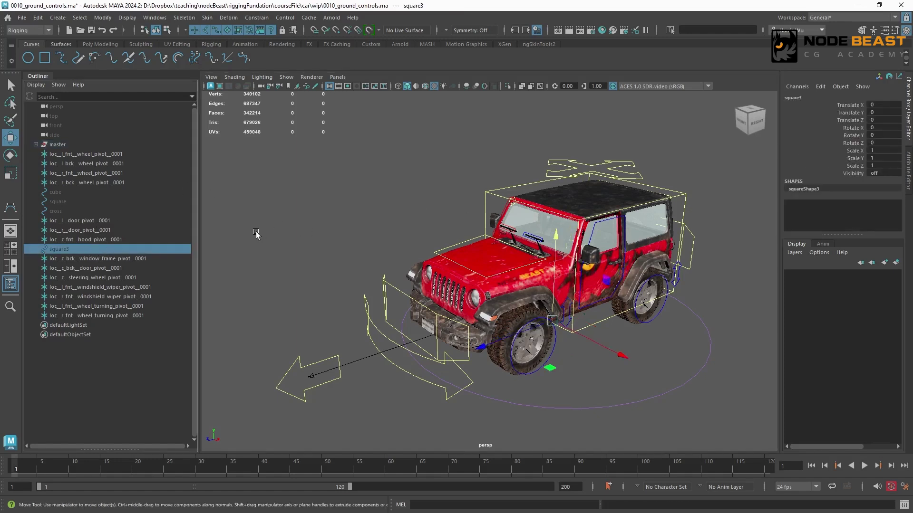
key(ctrl+d)
double_click(69, 326)
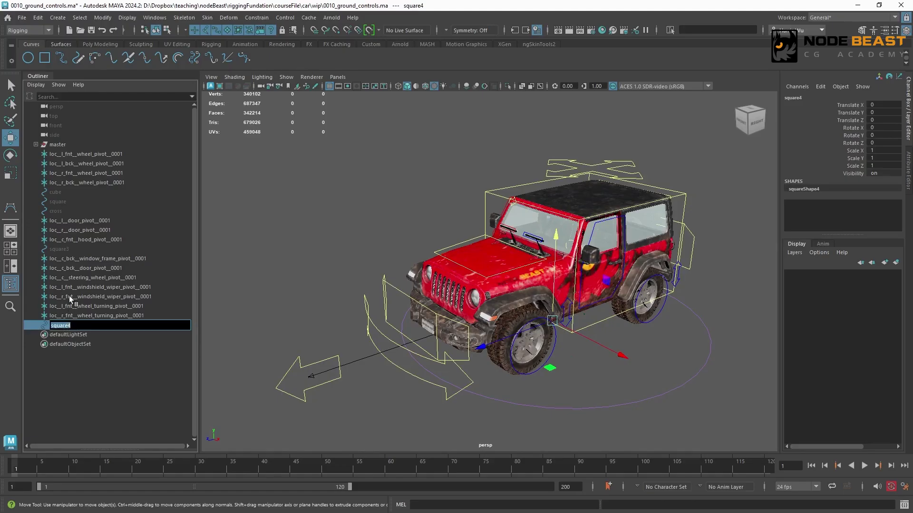
text(ctrl__l_fnt__ground__0001)
key(Return)
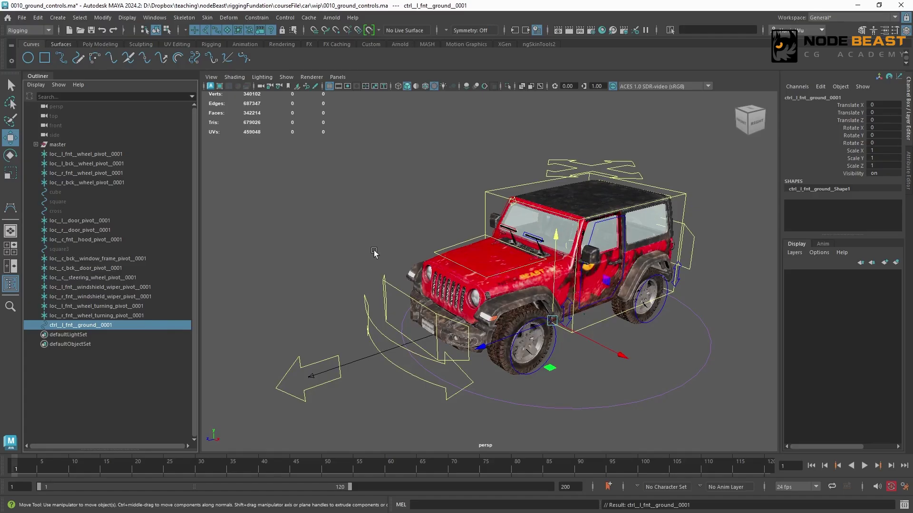
- Group the ctrl__l_fnt__ground__0001 curve and rename the new group zero__l_fnt__ground__0001
key(ctrl+g)
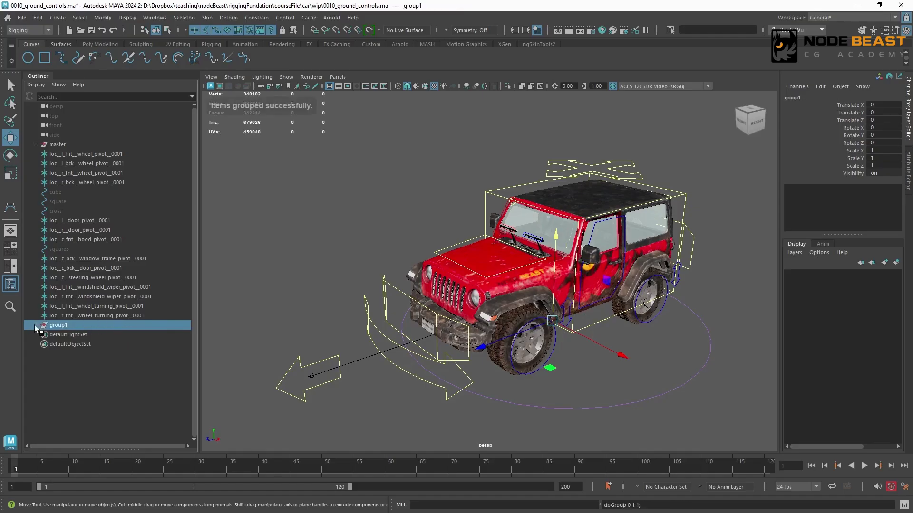
double_click(80, 326)
text(ctrl_l_fnt__ground__0001)
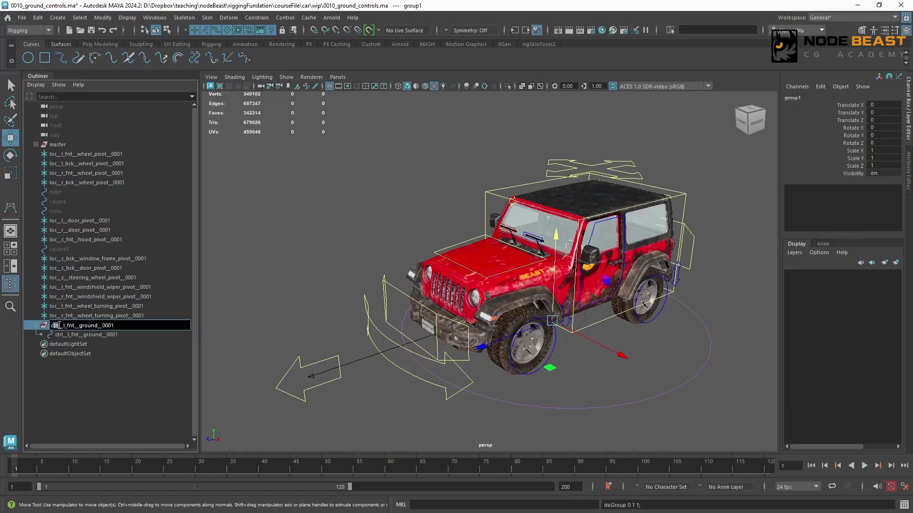
text(zero)
key(Return)
- Match the translation of the zero__l_fnt__ground__0001 group to the left front wheel control
scroll(444, 253, up, 3)
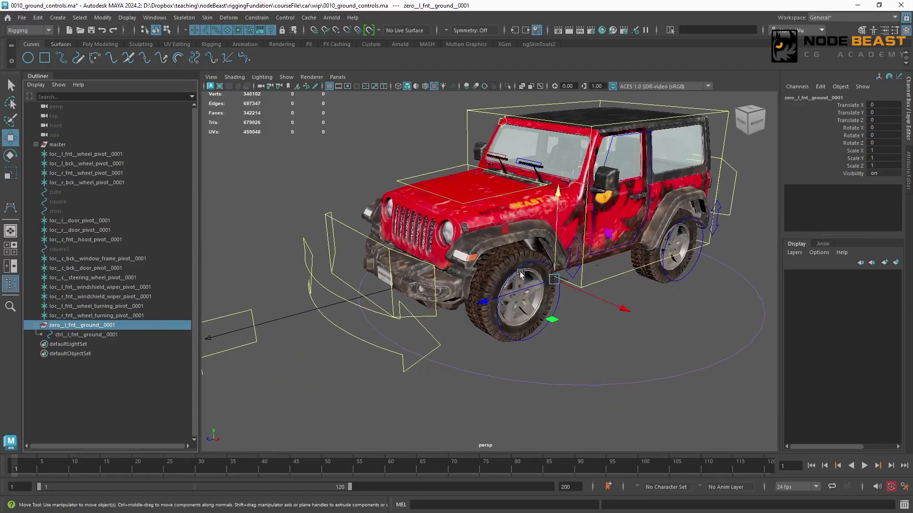
shift+click(559, 301)
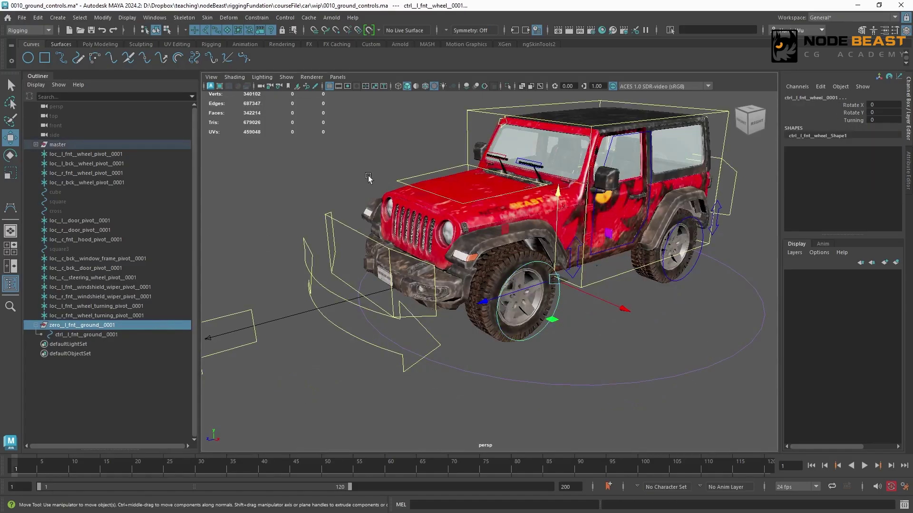
click(103, 18)
click(227, 84)
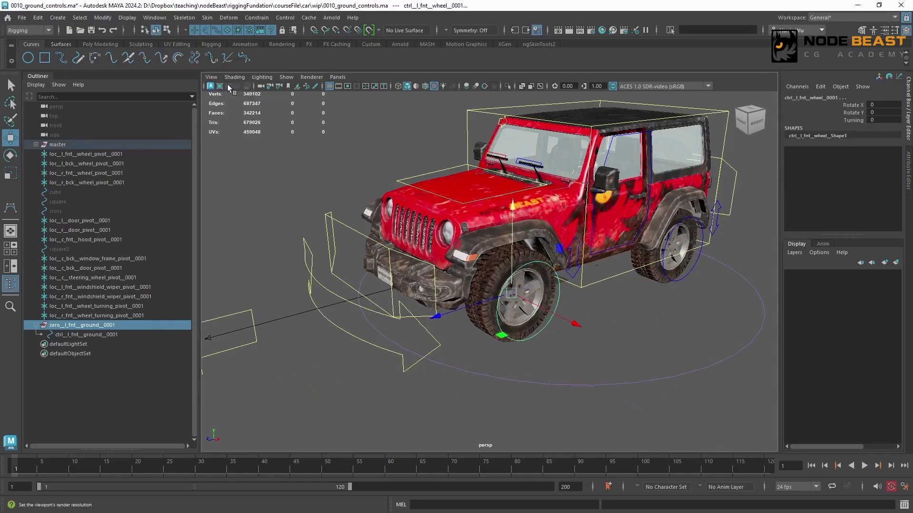
ctrl+click(514, 259)
- Set Translate Y of the zero__l_fnt__ground__0001 group to 0 so it sits at ground level
alt+drag(514, 259, 684, 195)
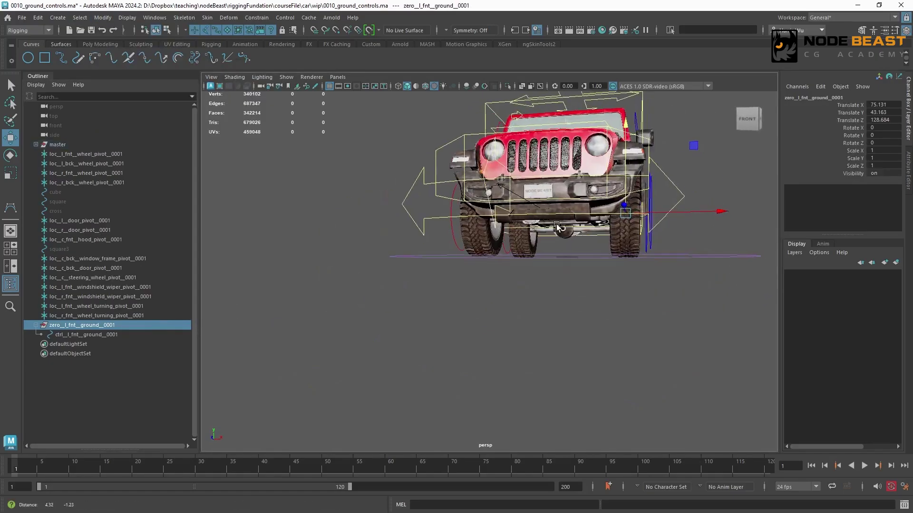
scroll(685, 195, up, 2)
alt+middle_drag(685, 195, 542, 246)
alt+drag(563, 256, 643, 229)
double_click(878, 114)
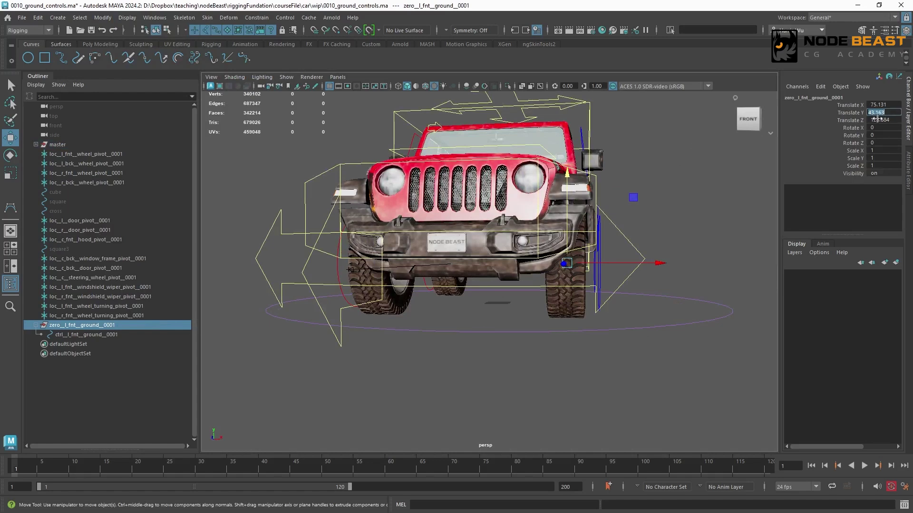
text(0)
key(Return)
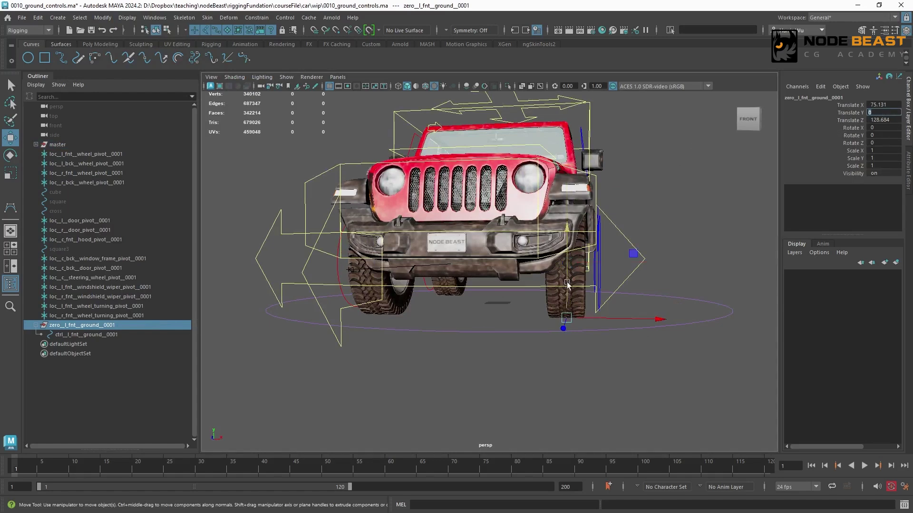
- Scale ctrl__l_fnt__ground__0001 uniformly to about 16.143 under the left front wheel and stretch it to about 41.862 in Z
alt+drag(362, 299, 413, 234)
scroll(413, 234, up, 4)
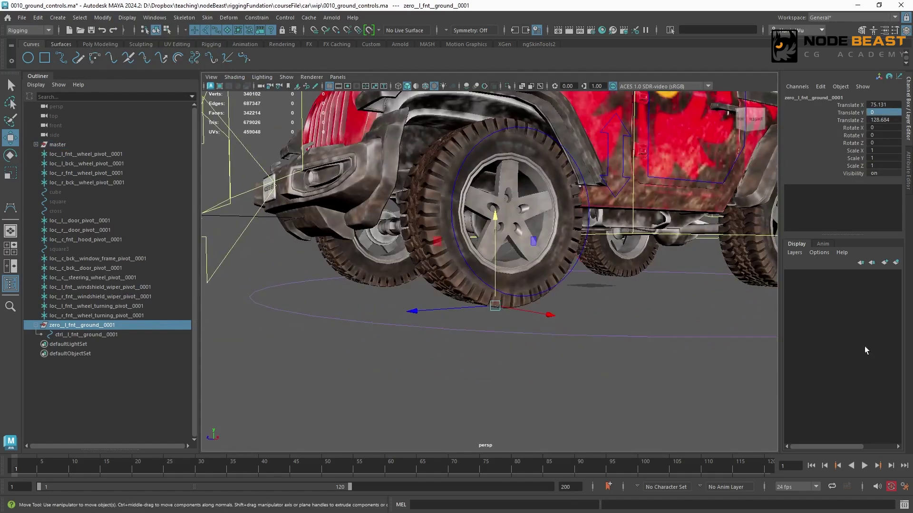
alt+drag(491, 308, 463, 328)
click(110, 334)
key(r)
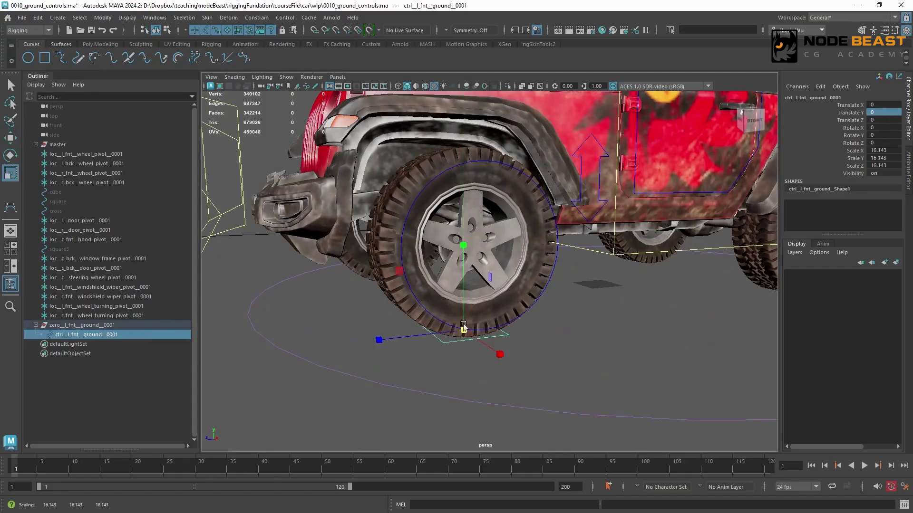
drag(379, 340, 230, 351)
- Adjust the X scale of ctrl__l_fnt__ground__0001 to about 17.271 to suit the tire's width
scroll(577, 292, down, 4)
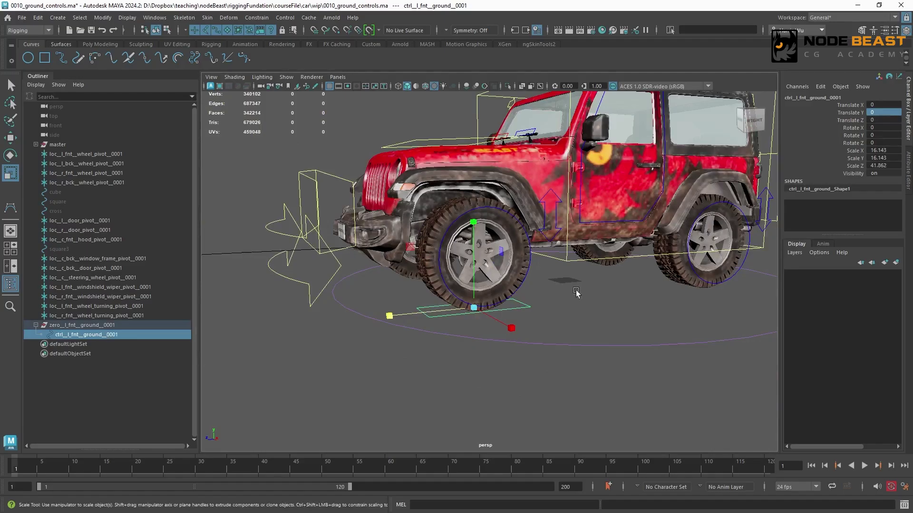
alt+drag(547, 289, 593, 274)
scroll(592, 274, up, 3)
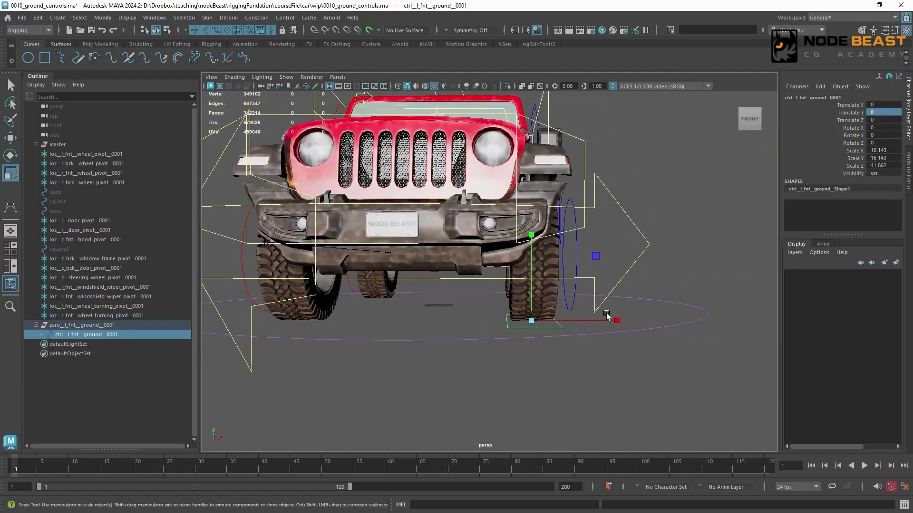
drag(618, 320, 566, 351)
drag(568, 387, 556, 383)
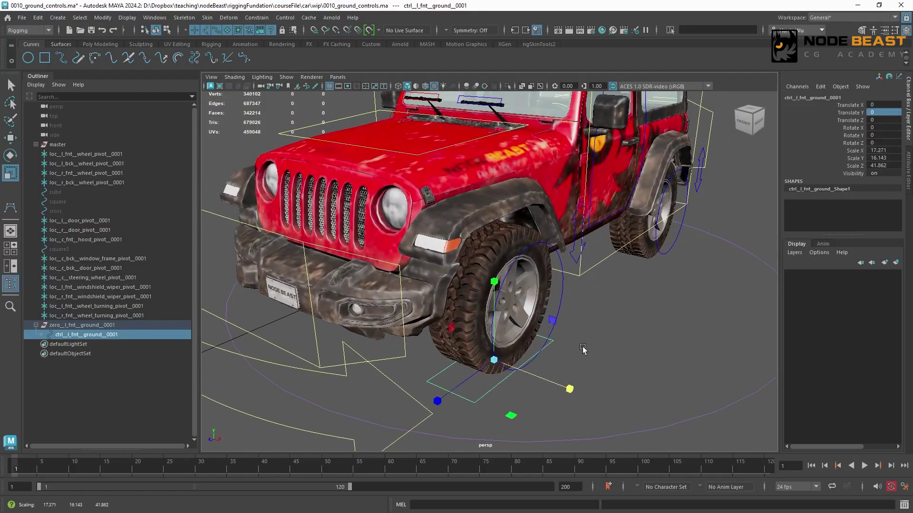
- Freeze the transformations of ctrl__l_fnt__ground__0001
alt+drag(583, 349, 527, 337)
click(103, 17)
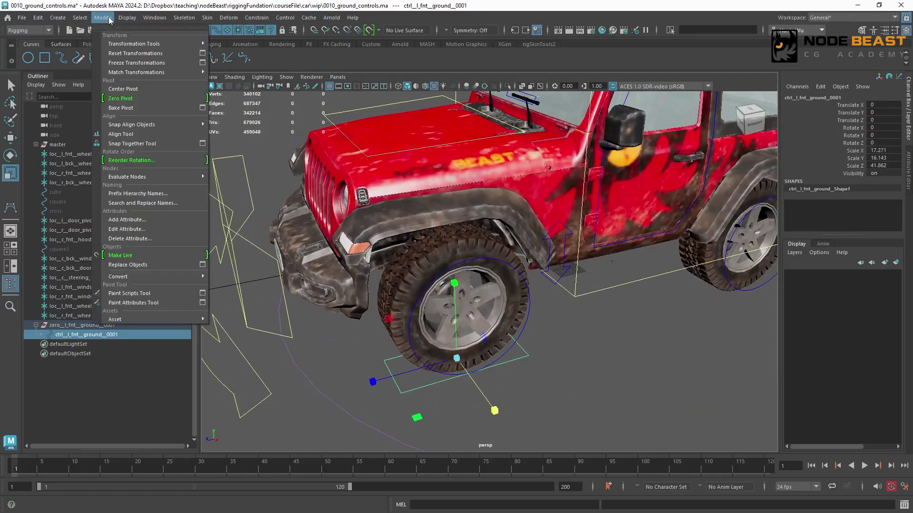
click(135, 63)
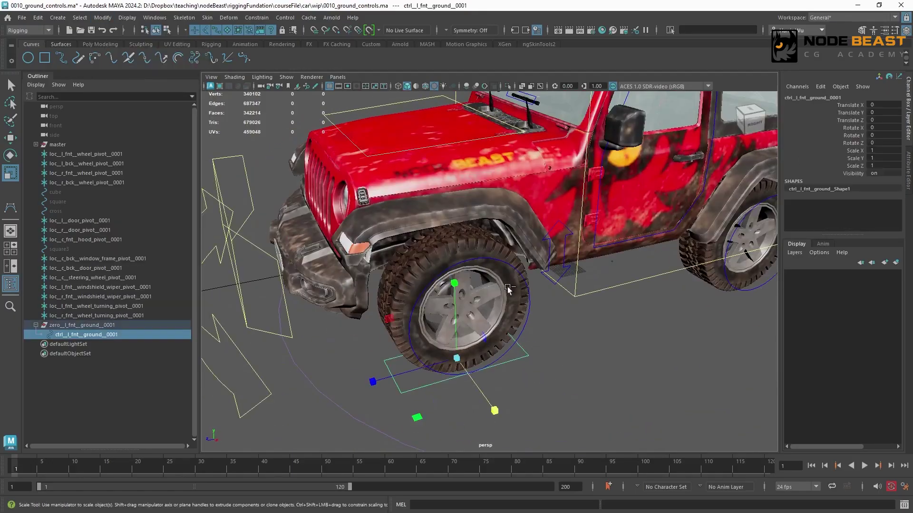
- Enable drawing overrides on the ctrl__l_fnt__ground__0001 shape and set its override color to blue
key(ctrl+a)
click(802, 97)
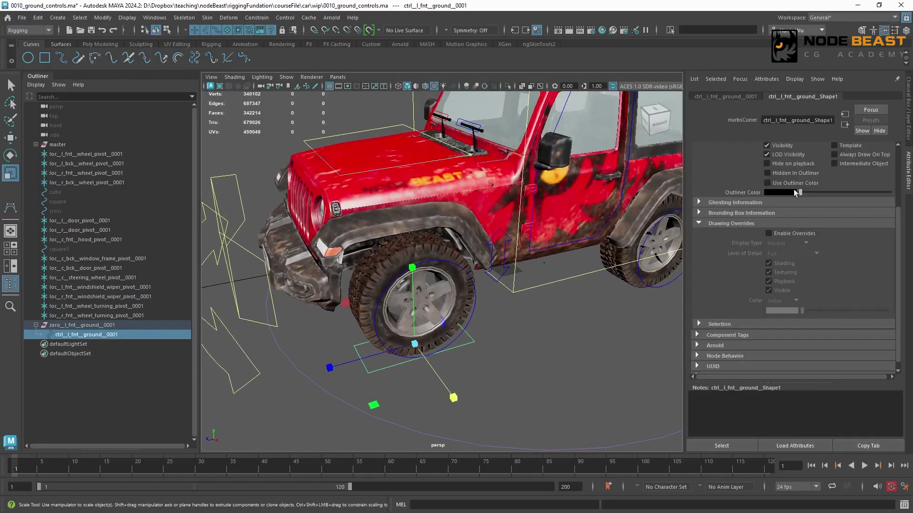
click(789, 234)
drag(803, 310, 818, 309)
- Duplicate the zero__l_fnt__ground__0001 group and rename the copy zero__r_fnt__ground__0001
key(Up)
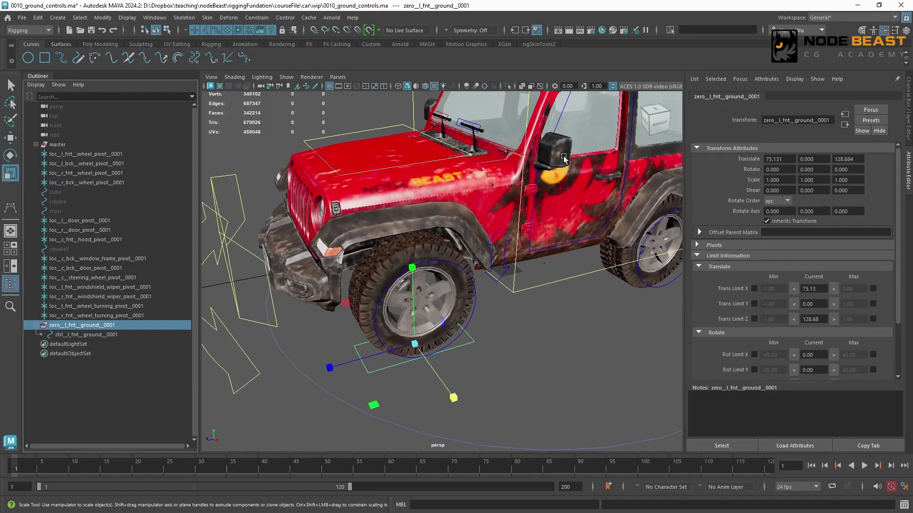
key(ctrl+d)
double_click(71, 344)
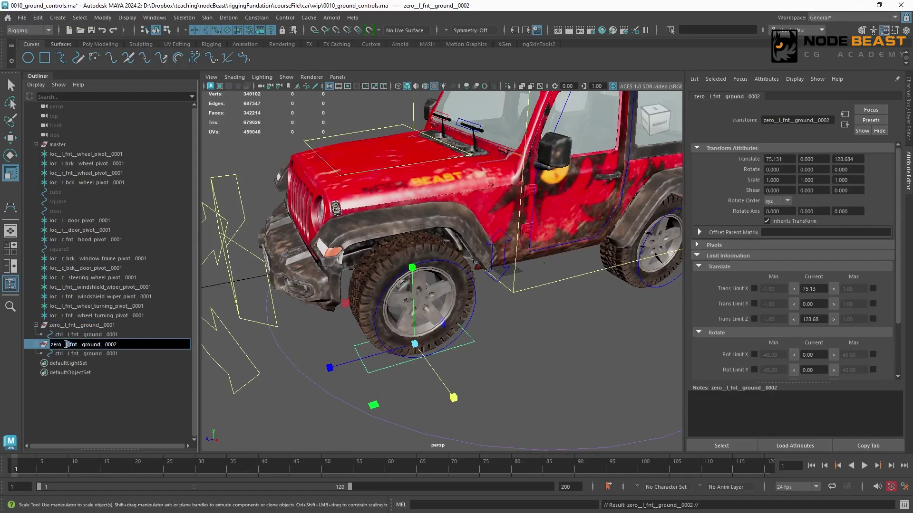
key(BackSpace)
text(r)
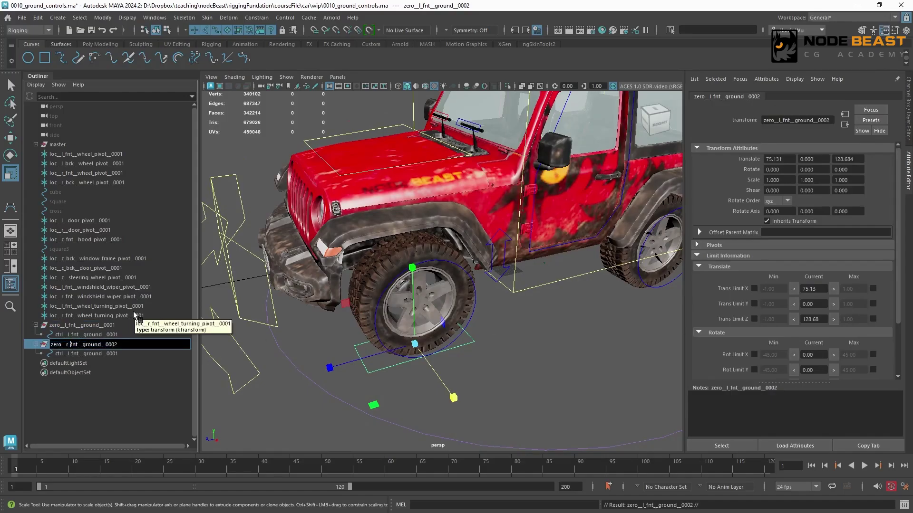
key(BackSpace)
text(1)
key(Return)
- Rename the curve inside the duplicated front group to ctrl__r_fnt__ground__0001
double_click(75, 354)
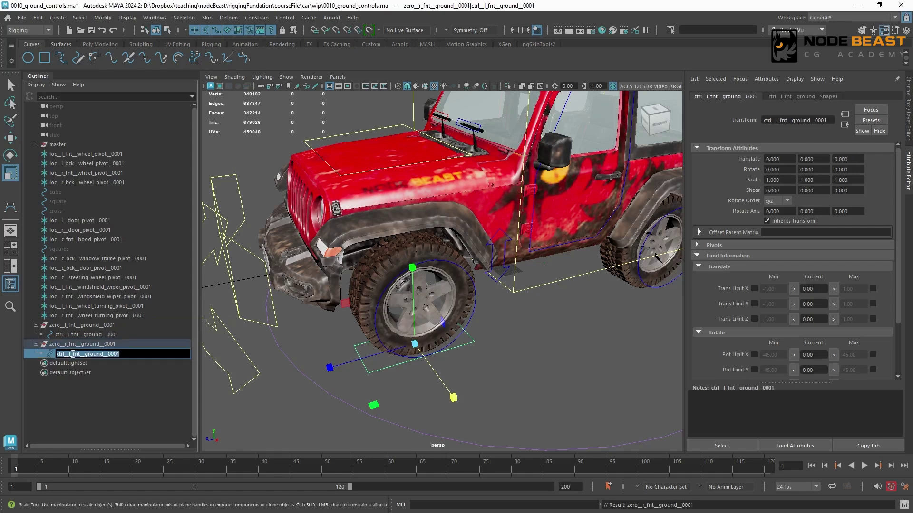
click(72, 353)
key(BackSpace)
text(r)
key(Return)
- Negate Translate X of the zero__r_fnt__ground__0001 group to place it under the right front wheel
click(127, 346)
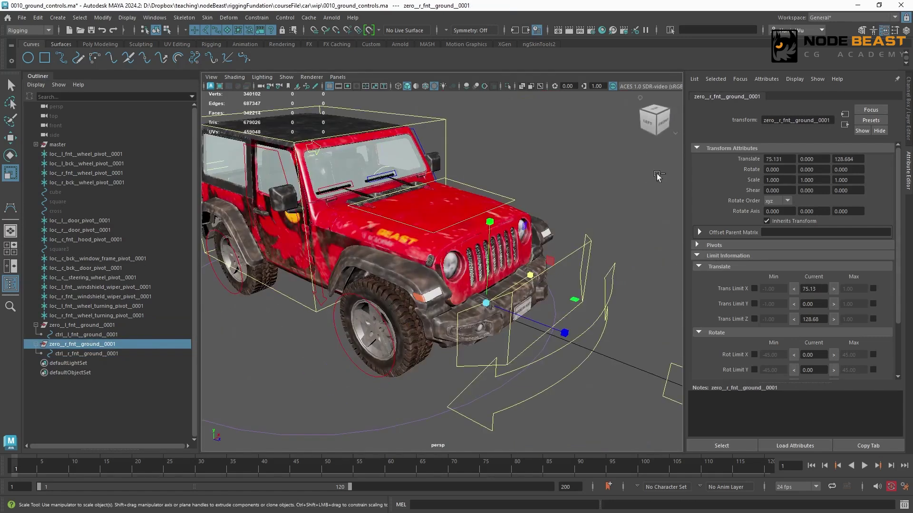
key(ctrl+a)
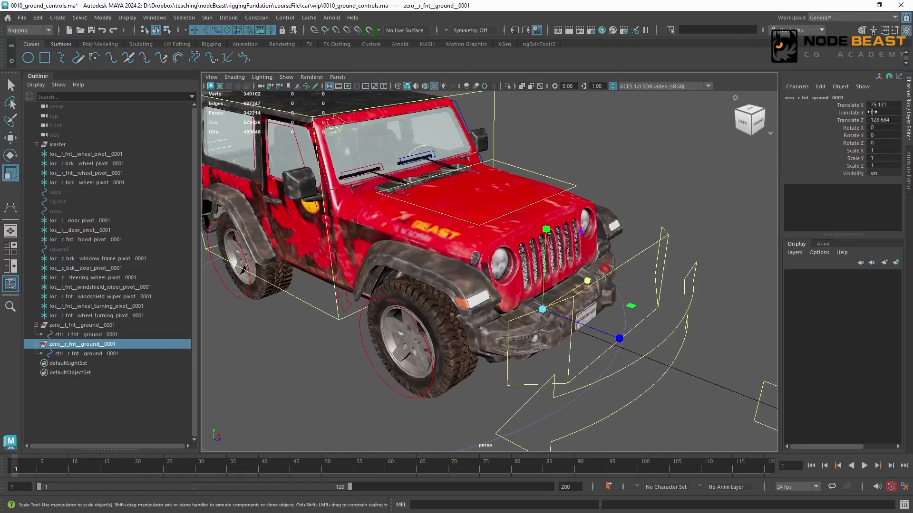
click(870, 105)
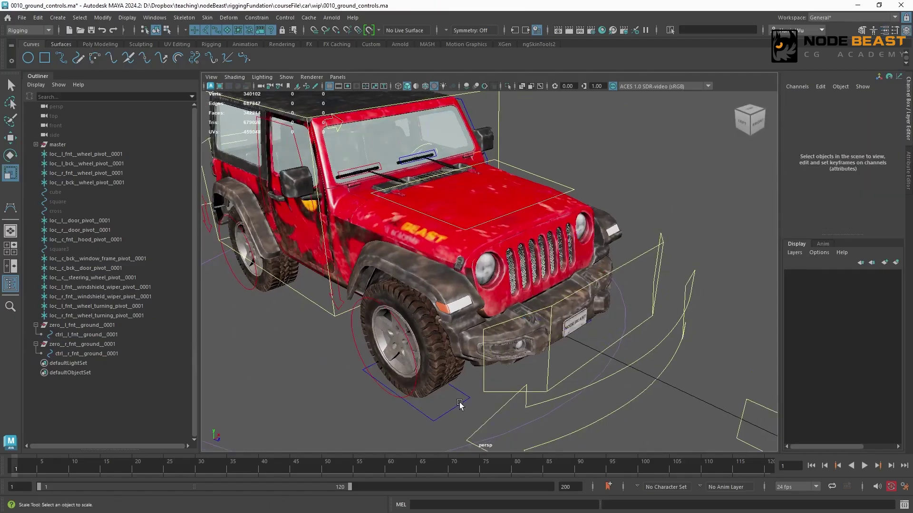
- Change the override color of the ctrl__r_fnt__ground__0001 shape to red, like the other right-side controls
click(460, 403)
key(ctrl+a)
click(803, 97)
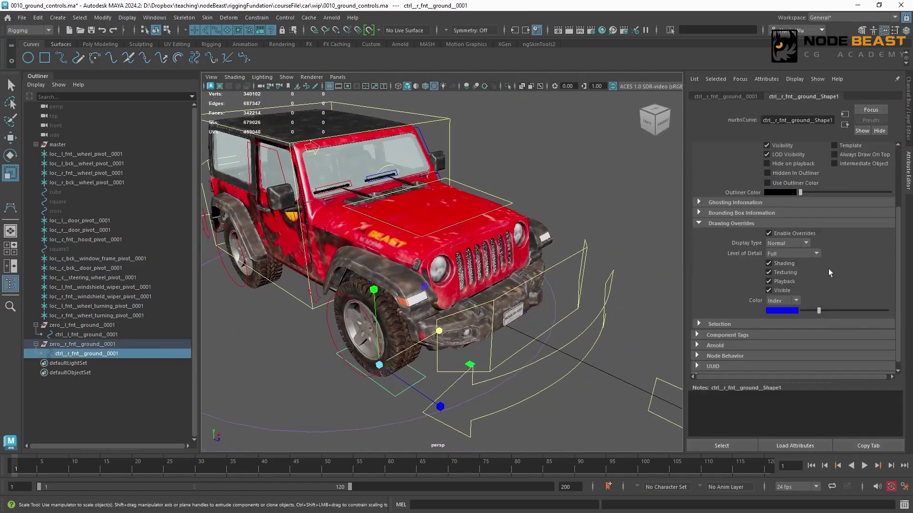
drag(818, 311, 836, 310)
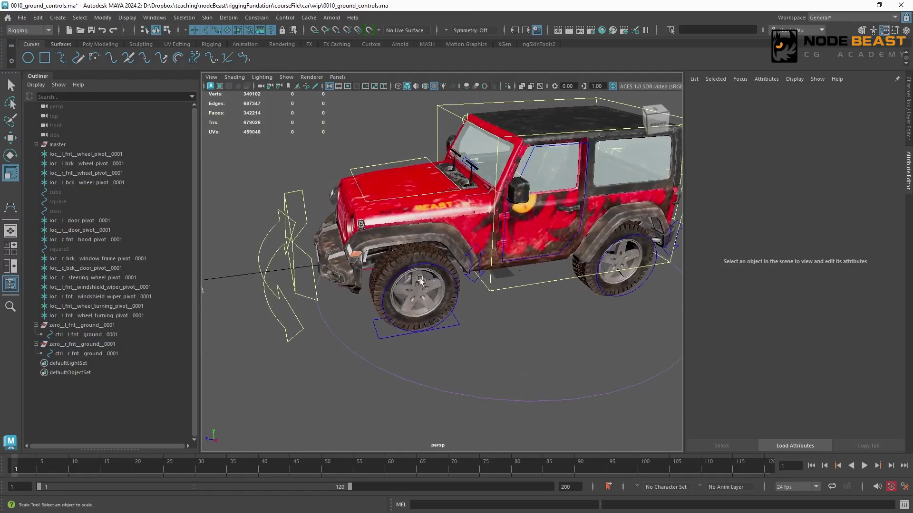
- Duplicate the left and right front ground zero groups together
click(118, 327)
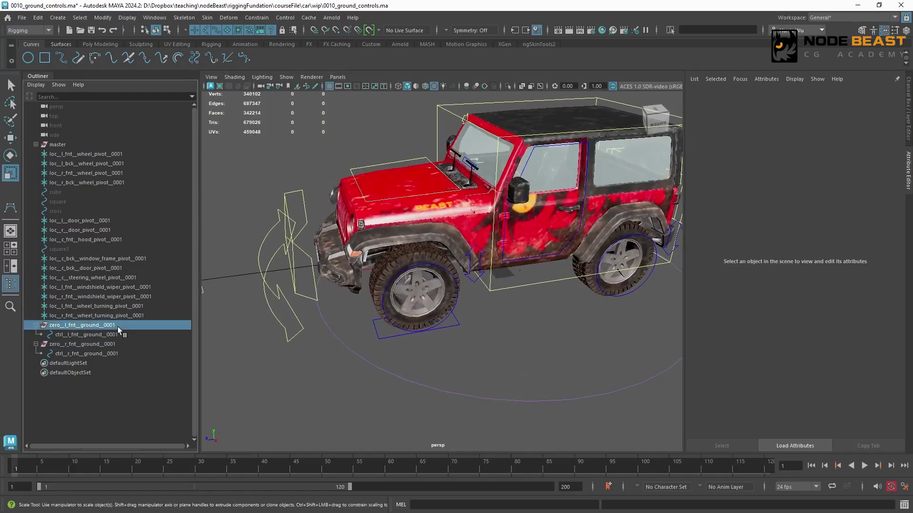
ctrl+click(142, 347)
key(ctrl+d)
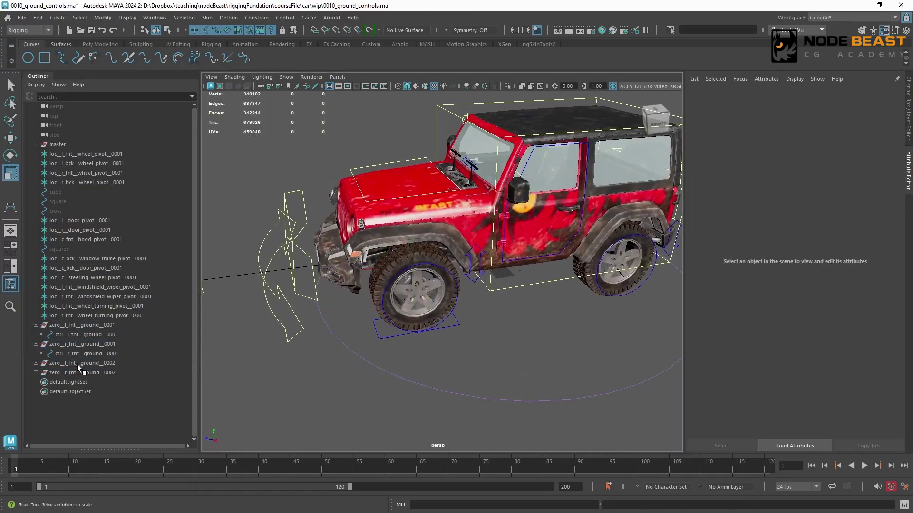
- Rename the duplicated left group zero__l_fnt__ground__0002 to zero__l_bck__ground__0001
click(77, 365)
double_click(78, 363)
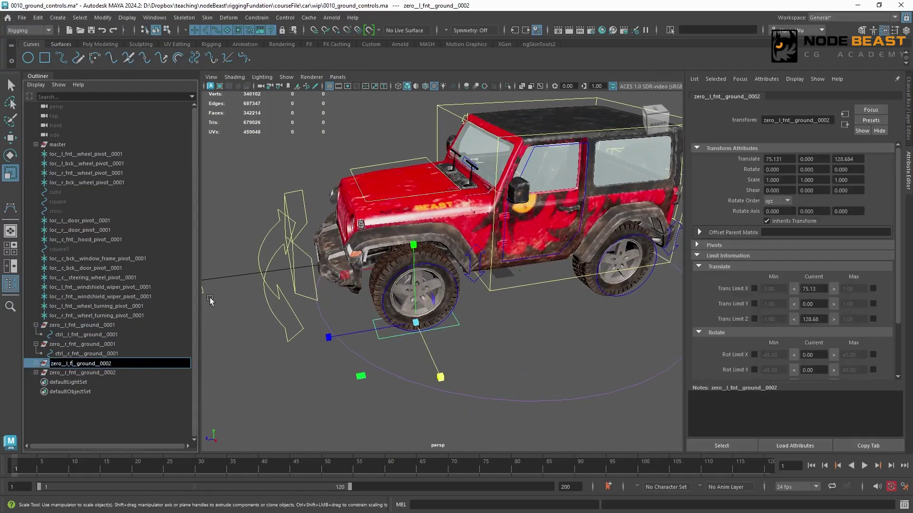
key(BackSpace)
text(bck)
key(End)
key(BackSpace)
text(1)
key(Return)
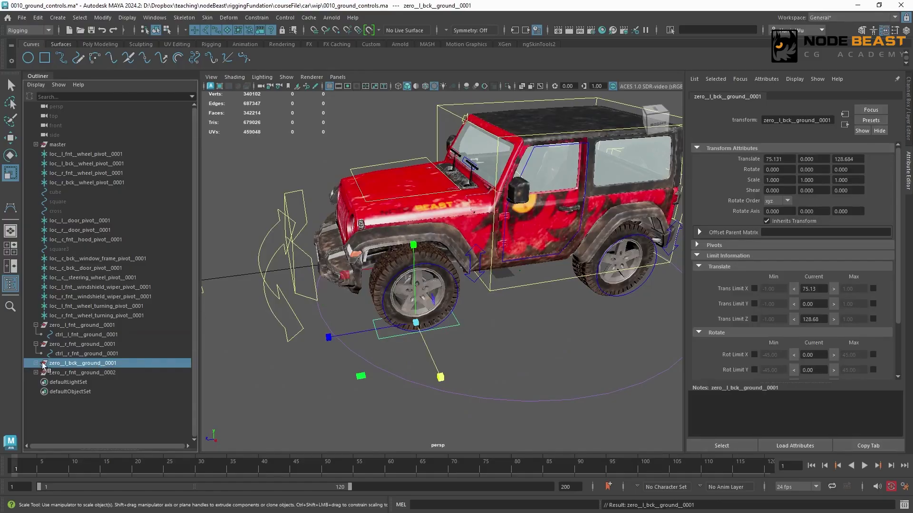
- Rename the control inside the zero__l_bck__ground__0001 group to ctrl__l_bck__ground__0001
click(36, 363)
double_click(80, 373)
key(BackSpace)
key(BackSpace)
key(BackSpace)
text(bck__ground__0001)
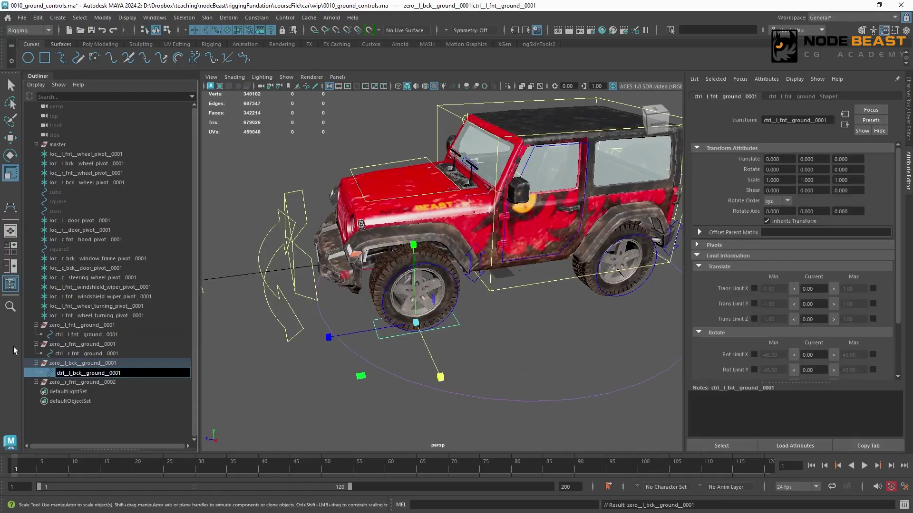
key(Return)
- Expand the duplicated right ground group zero__r_fnt__ground__0002 and rename it zero__r_bck__ground__0001
click(36, 383)
double_click(78, 382)
drag(79, 383, 71, 382)
text(bc)
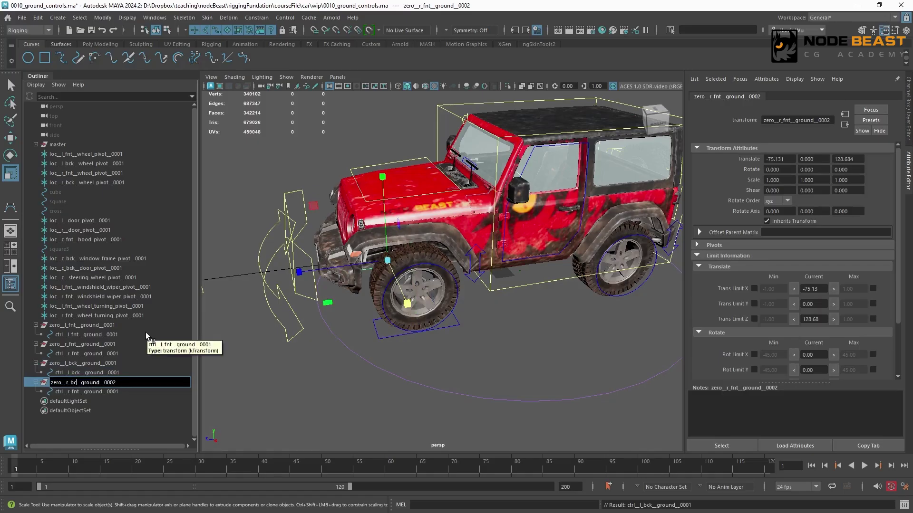
text(k)
key(End)
key(BackSpace)
text(1)
key(Return)
- Rename the control inside the zero__r_bck__ground__0001 group to ctrl__r_bck__ground__0001
click(80, 393)
double_click(80, 392)
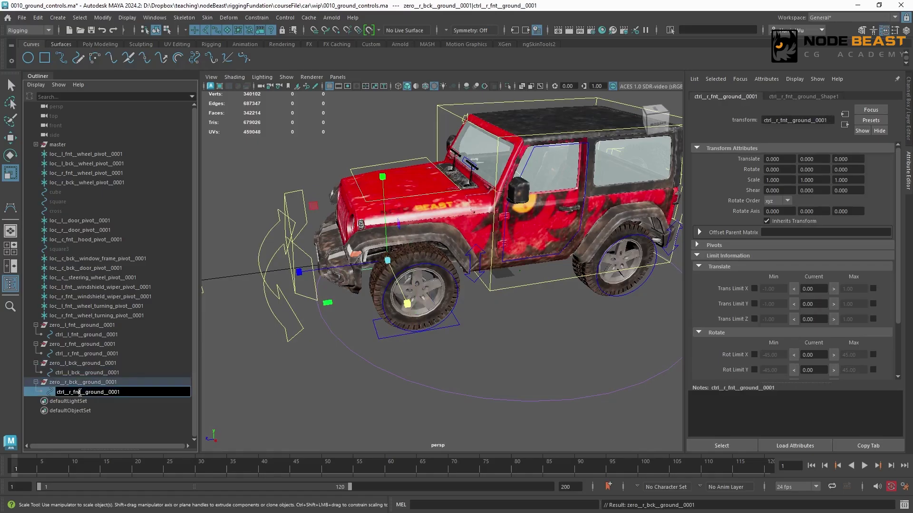
key(Return)
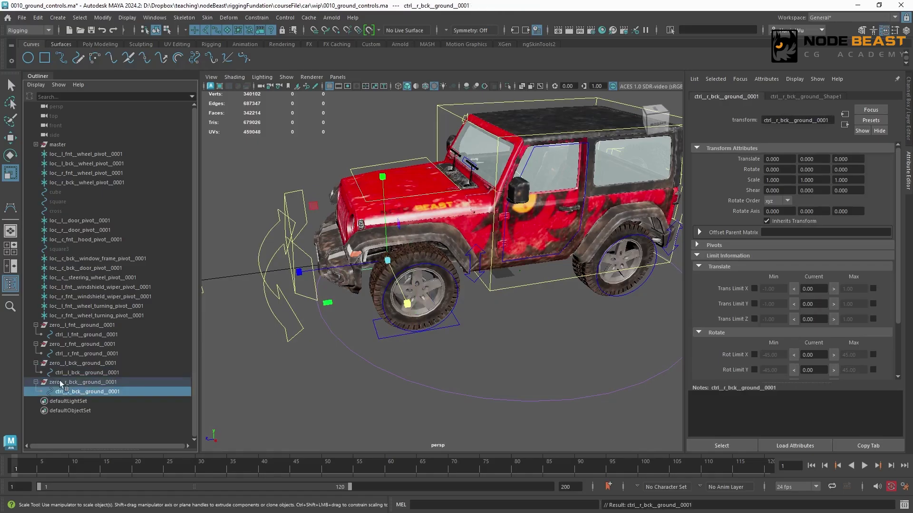
- Match the translation of the zero__l_bck__ground__0001 group to the left back wheel control
click(88, 364)
key(f)
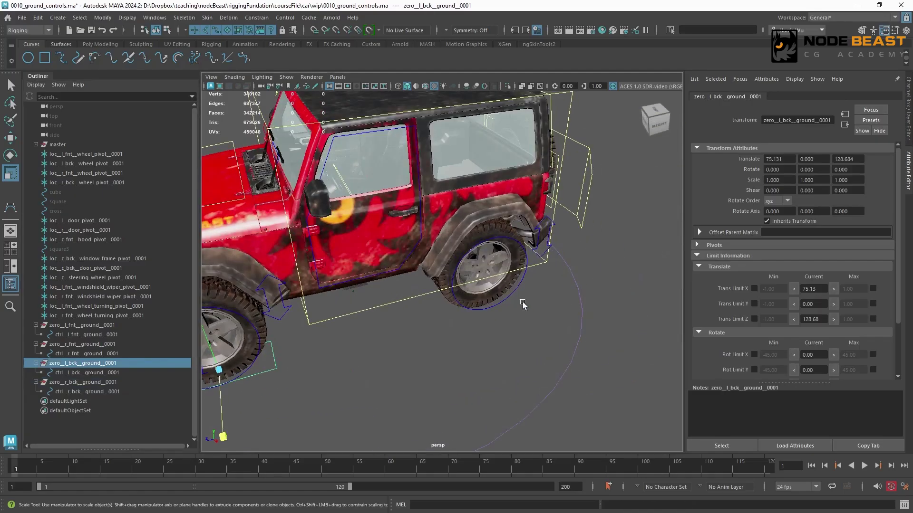
click(517, 301)
click(109, 19)
mouse_move(163, 72)
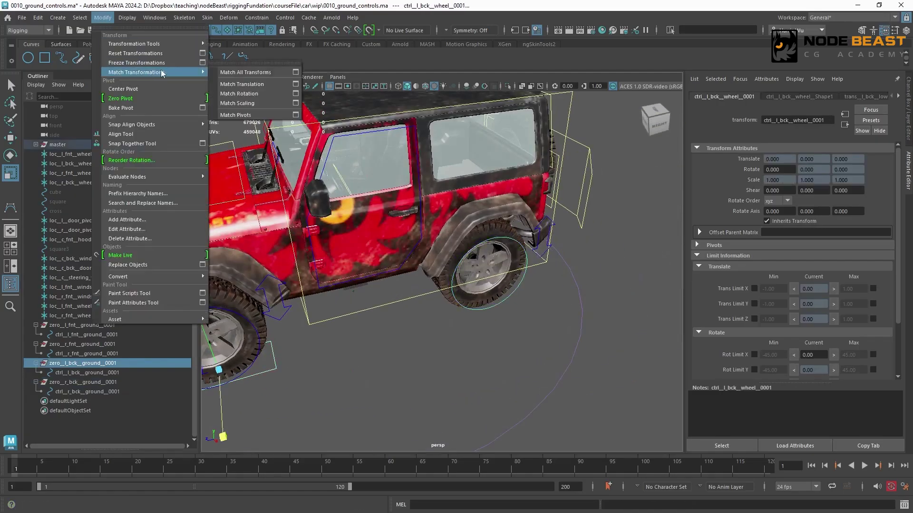
click(252, 84)
- Match the translation of the zero__r_bck__ground__0001 group to the right back wheel control
click(99, 382)
alt+drag(357, 305, 533, 253)
key(f)
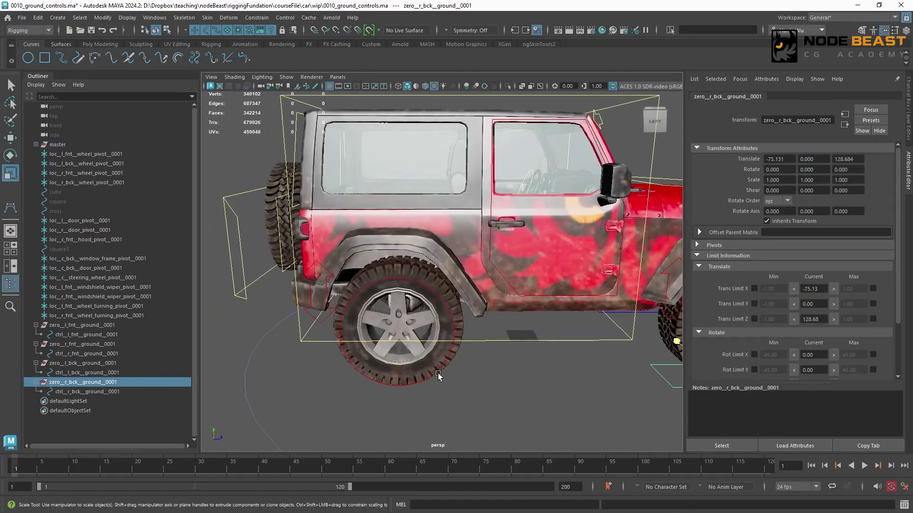
shift+click(438, 372)
click(102, 18)
mouse_move(163, 72)
click(243, 87)
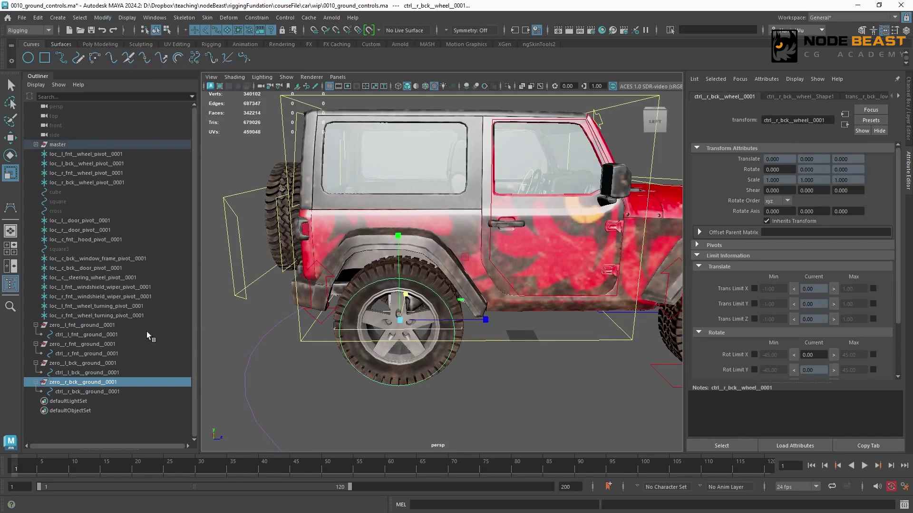
- Set Translate Y of both back ground zero groups to 0 so they sit at floor level
ctrl+click(86, 364)
key(ctrl+a)
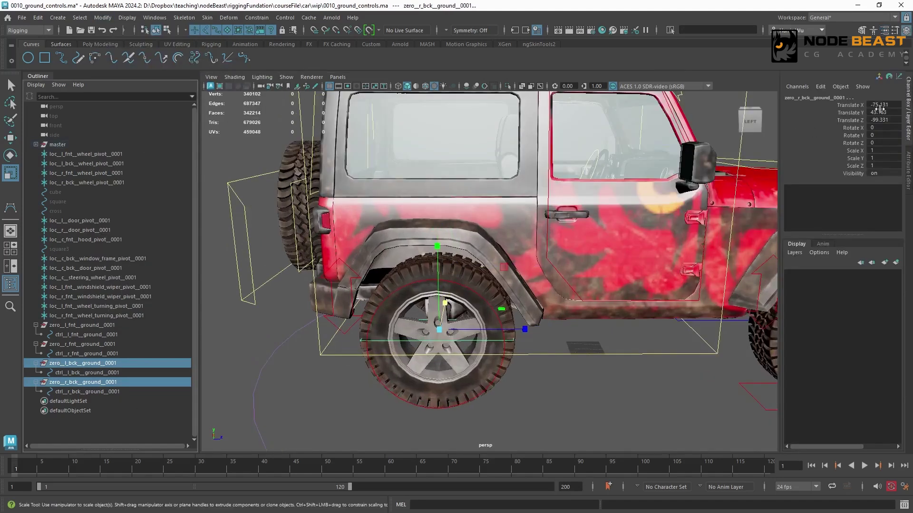
click(883, 112)
text(0)
key(Return)
click(640, 202)
scroll(603, 210, down, 8)
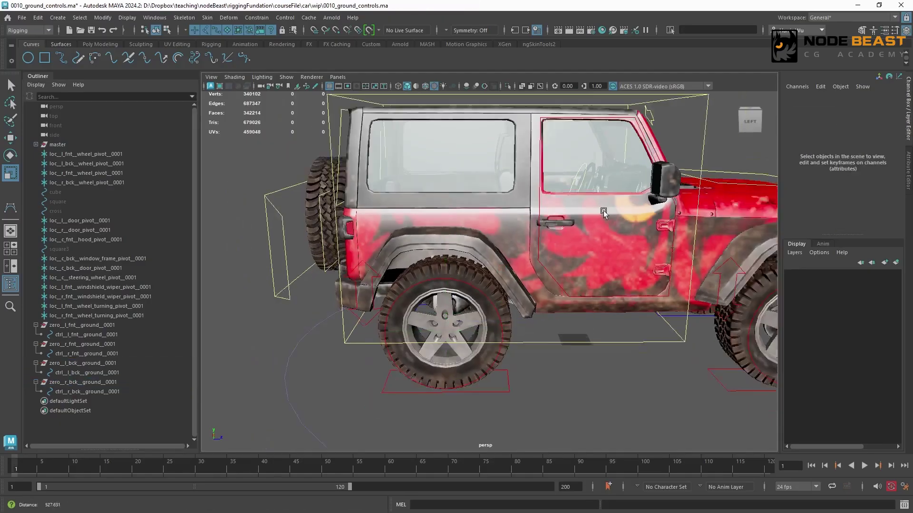
- Check the ground controls around the car and collapse the four ground zero groups in the Outliner
alt+drag(603, 210, 380, 236)
alt+middle_drag(380, 236, 443, 252)
alt+right_drag(443, 252, 589, 276)
alt+drag(590, 276, 543, 245)
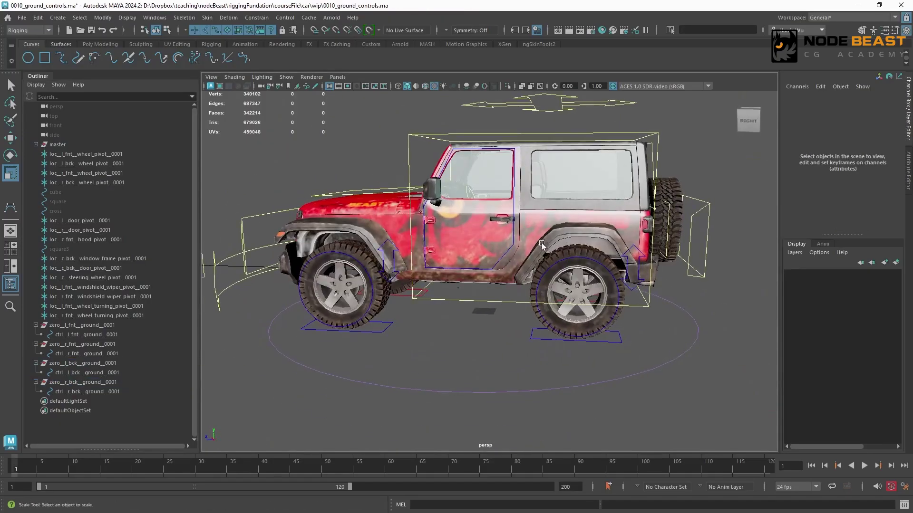
alt+drag(316, 315, 369, 327)
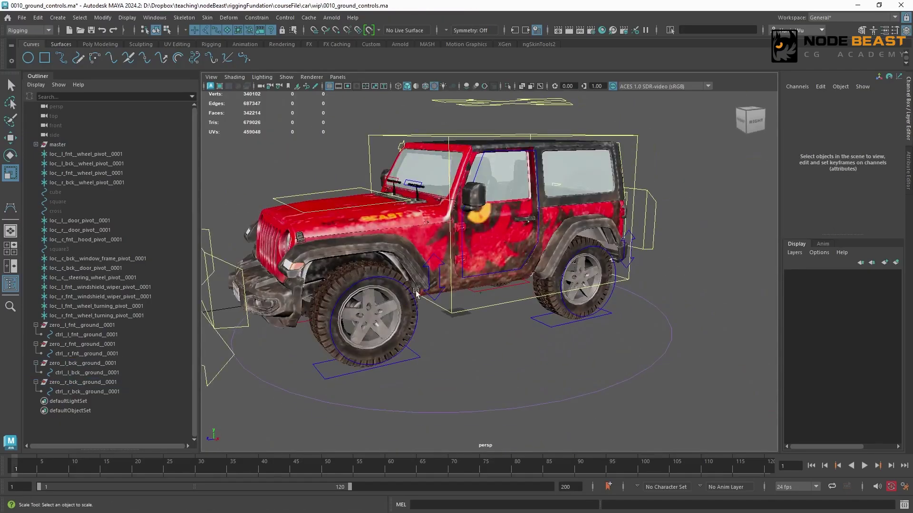
click(35, 325)
click(36, 334)
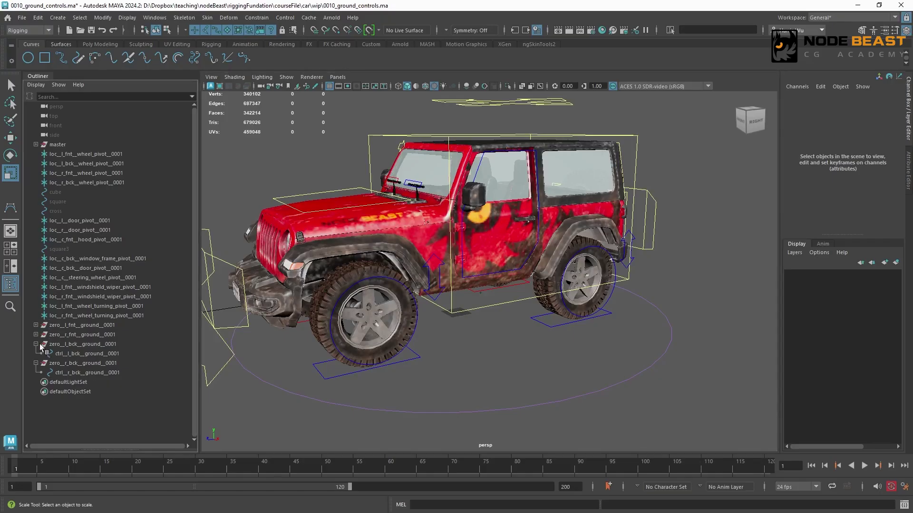
click(36, 344)
click(35, 354)
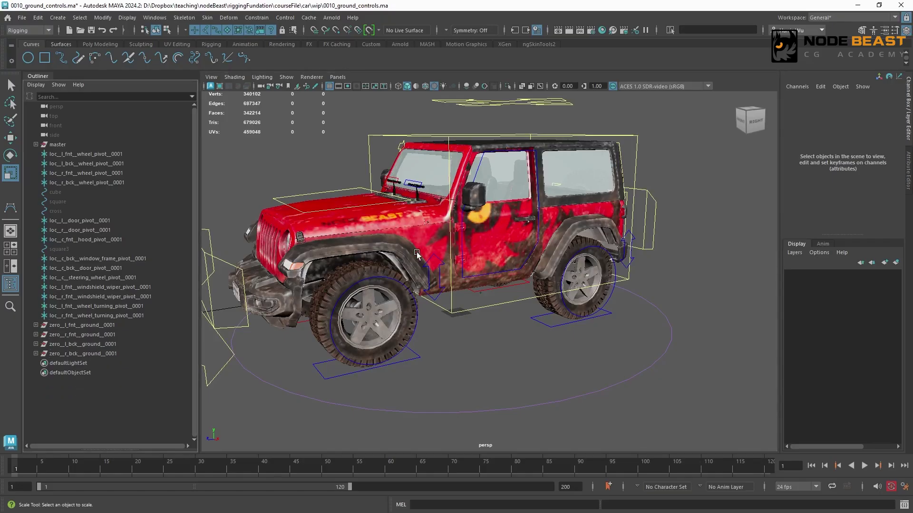
- Examine the parent groups above the left front wheel control, up to zero__l_fnt__wheel_turning_pivot__0001
alt+drag(407, 246, 584, 253)
click(585, 253)
key(w)
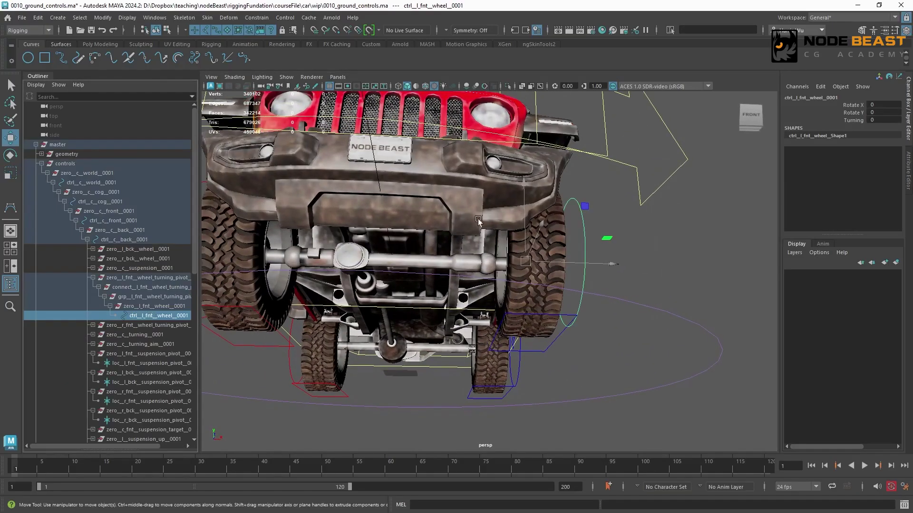
click(155, 307)
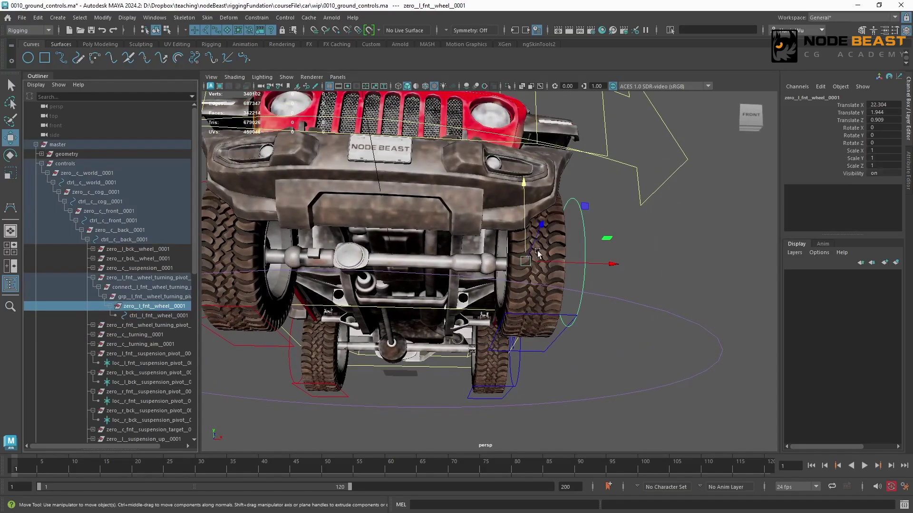
mouse_move(527, 261)
mouse_down()
mouse_move(545, 241)
mouse_move(525, 260)
mouse_up()
click(157, 297)
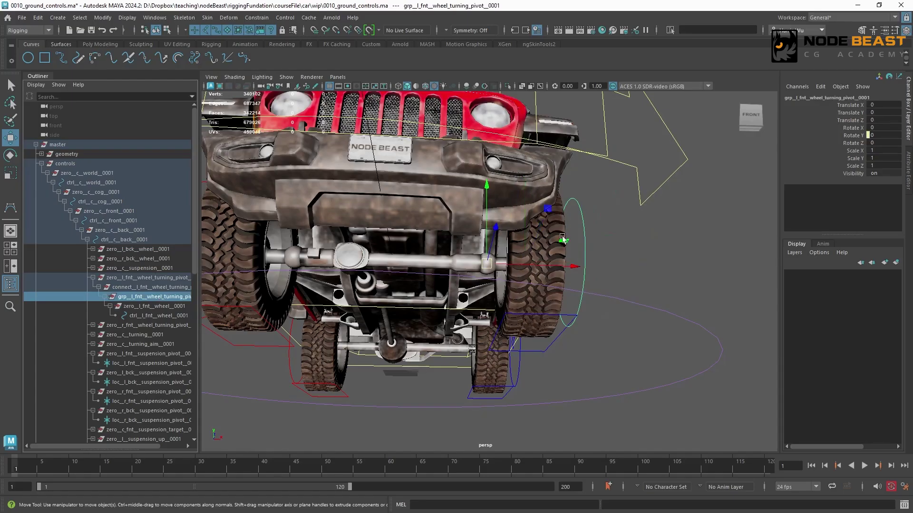
click(150, 288)
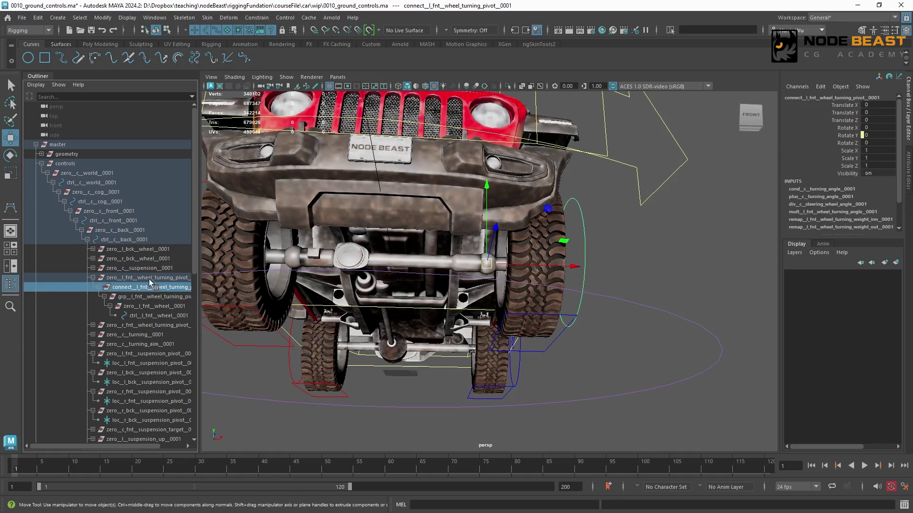
click(149, 278)
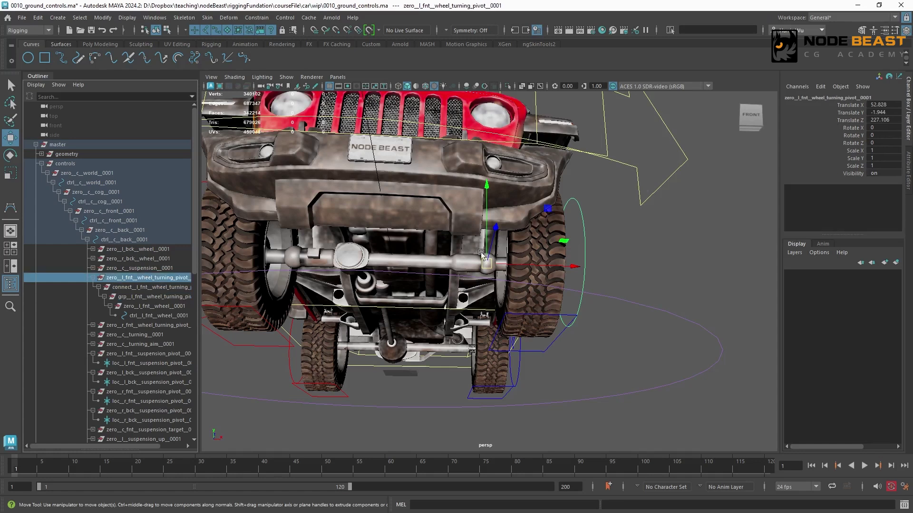
- Try moving the zero__l_fnt__wheel_turning_pivot__0001 group away from the axle, and undo the moves
drag(486, 263, 599, 229)
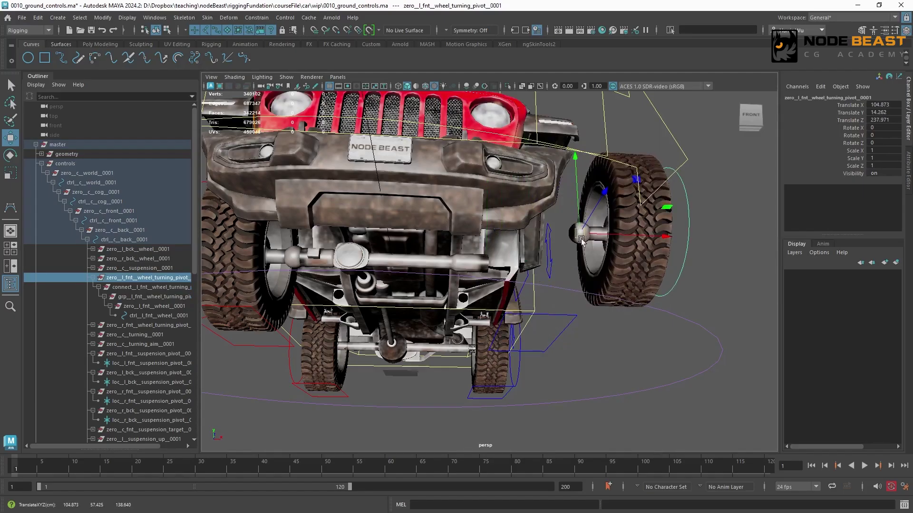
key(ctrl+z)
alt+drag(516, 236, 490, 192)
key(ctrl+z)
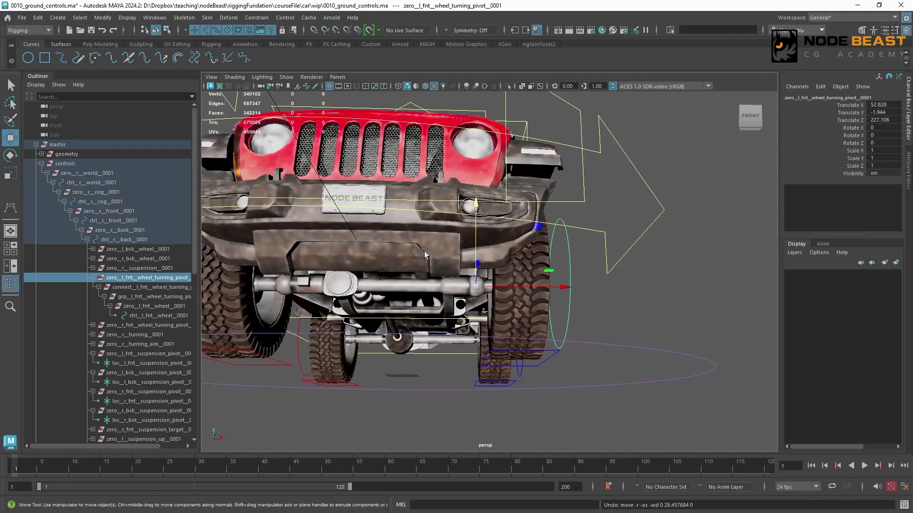
- Parent the four ground zero groups under ctrl__c_back__0001 in the controls hierarchy
click(550, 358)
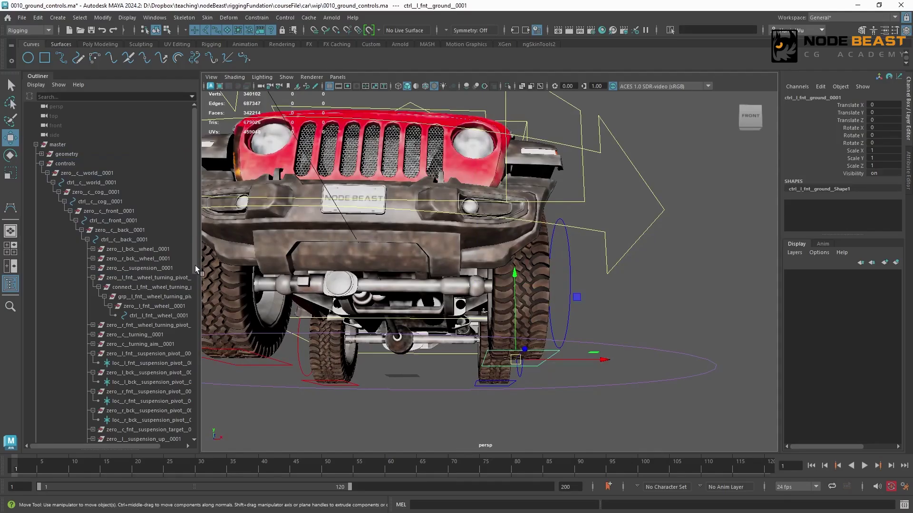
drag(195, 266, 166, 423)
drag(76, 384, 80, 411)
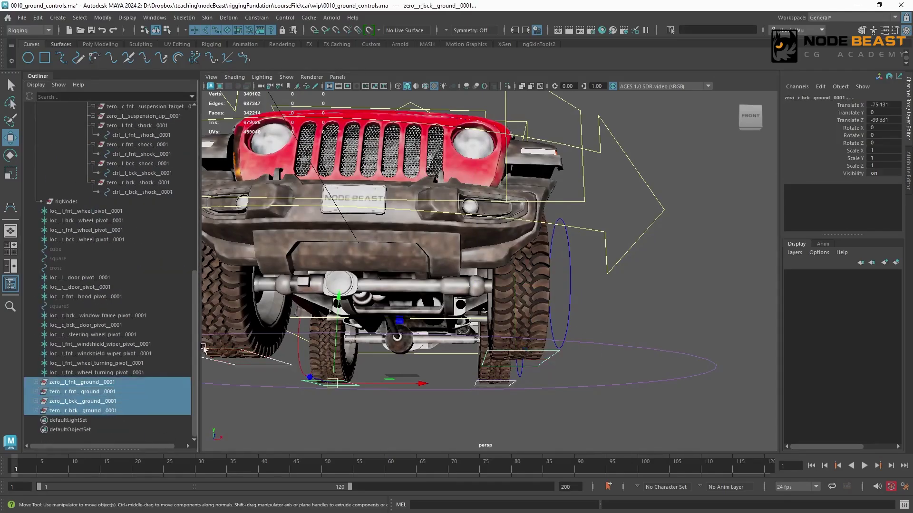
drag(192, 343, 206, 192)
click(143, 222)
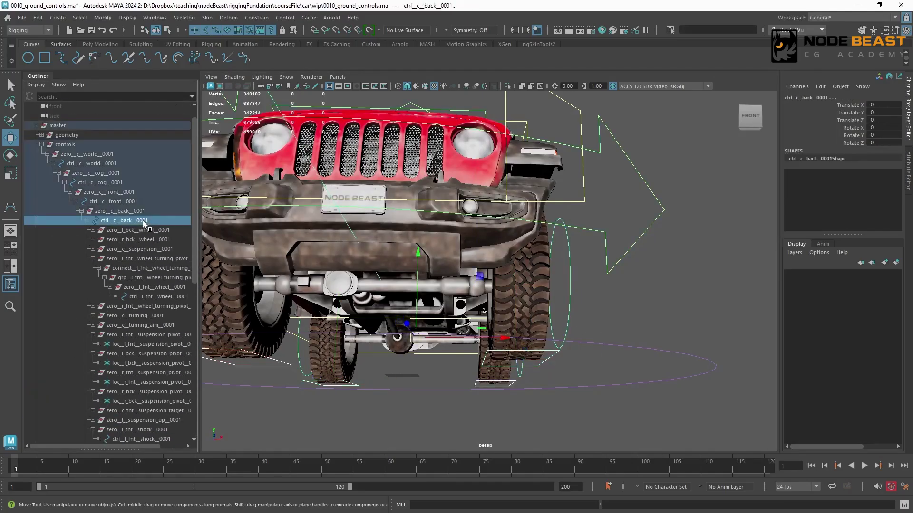
key(f)
alt+drag(594, 252, 495, 266)
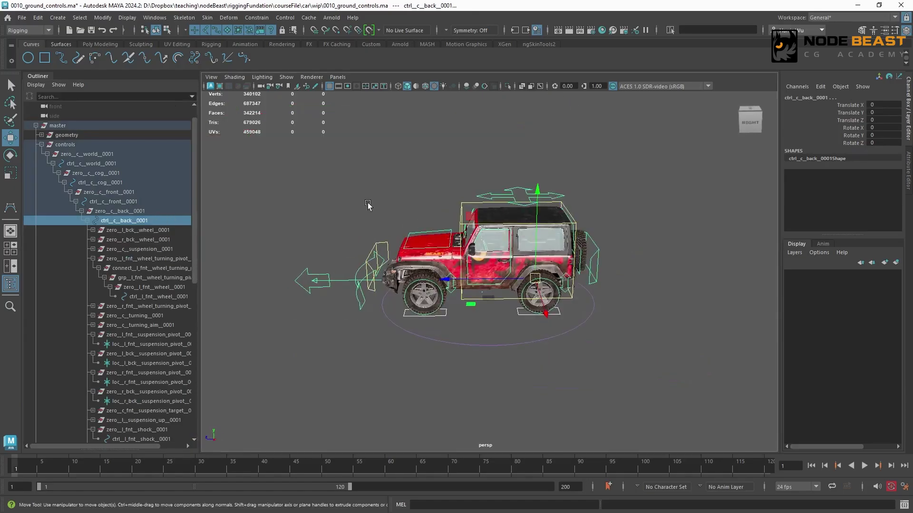
scroll(391, 241, up, 6)
alt+drag(392, 240, 504, 229)
key(p)
- Parent the zero__l_fnt__wheel_turning_pivot__0001 group under the ctrl__l_fnt__ground__0001 control
drag(195, 262, 201, 301)
click(145, 173)
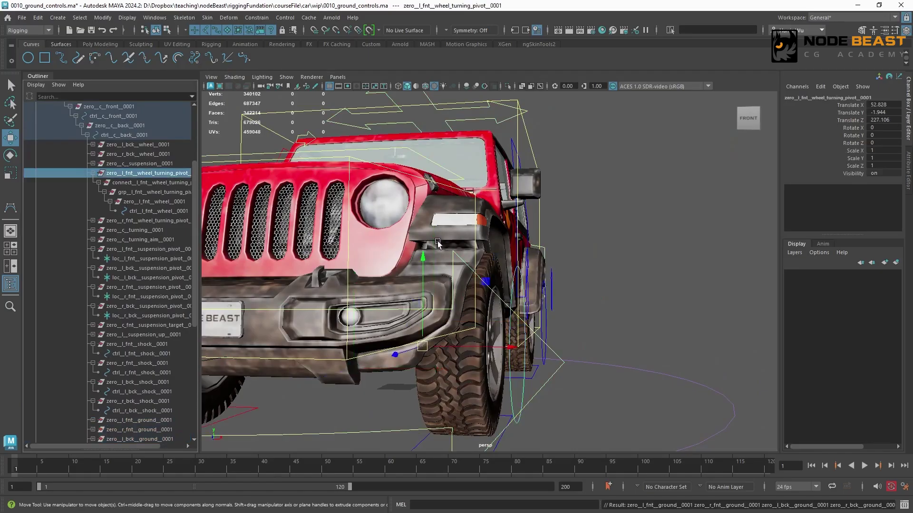
key(f)
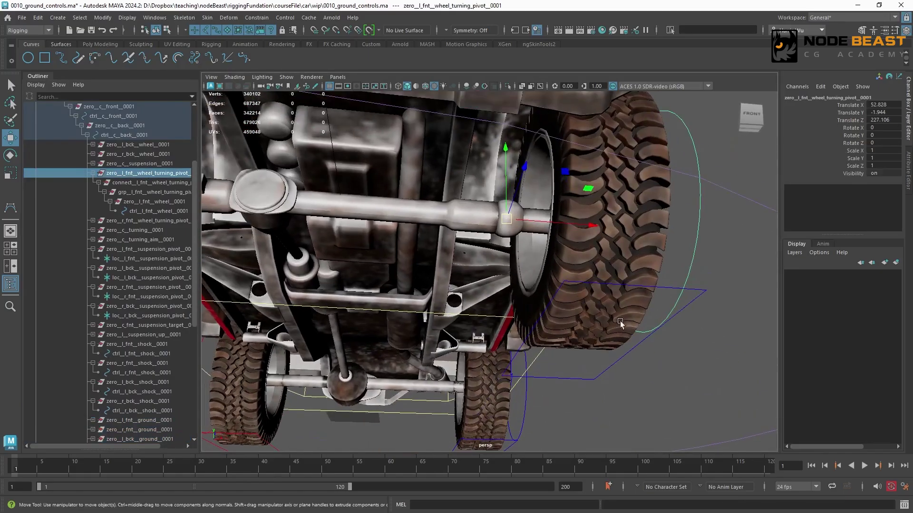
click(626, 362)
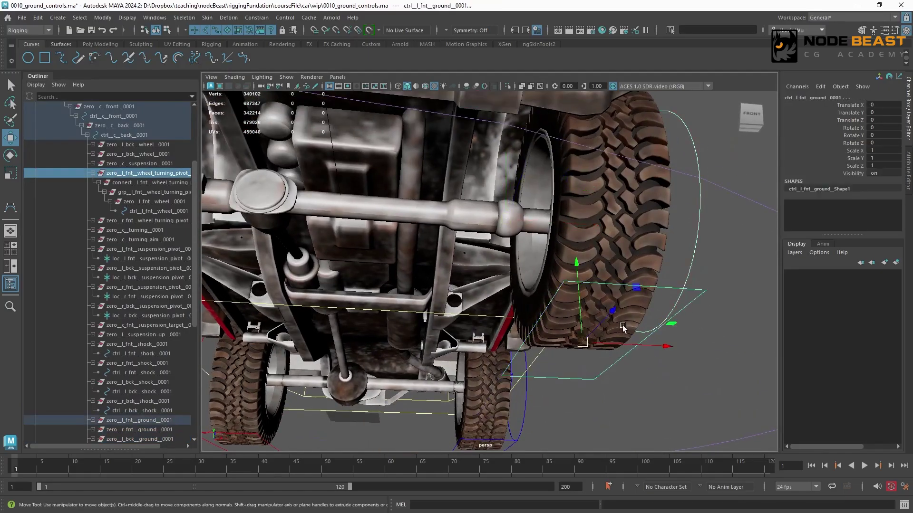
key(p)
- Test the left front ground control by moving it with its wheel, and undo the move
click(698, 289)
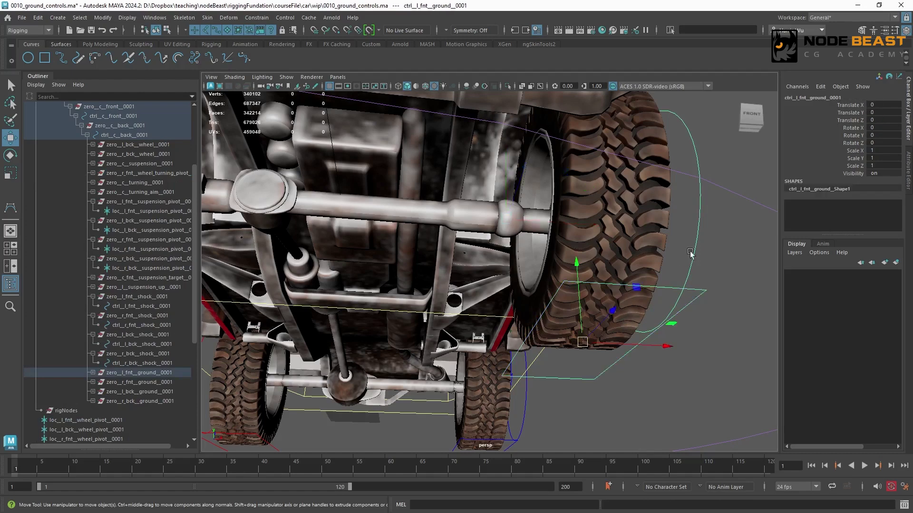
alt+right_drag(691, 255, 546, 259)
alt+drag(547, 259, 456, 289)
alt+right_drag(418, 285, 466, 285)
drag(413, 284, 534, 333)
alt+middle_drag(534, 332, 497, 306)
alt+right_drag(496, 306, 550, 280)
key(ctrl+z)
alt+drag(550, 279, 448, 329)
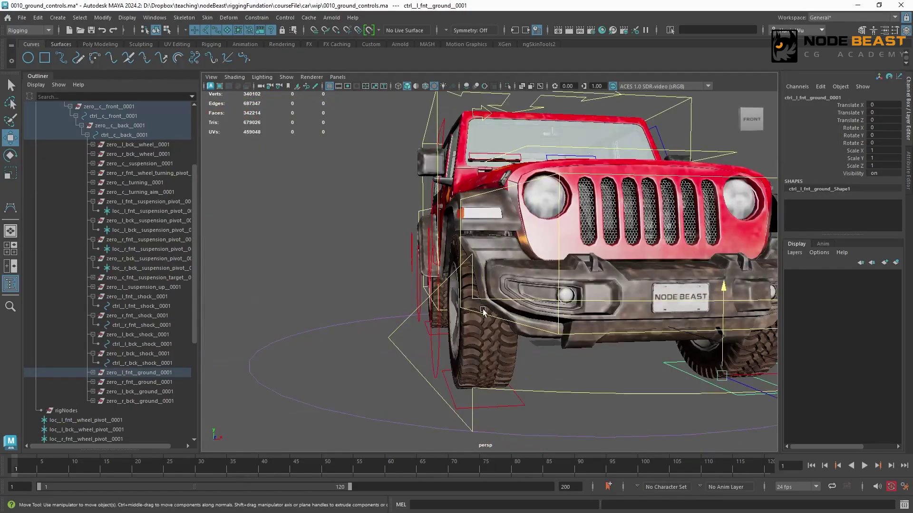
- Parent the zero__r_fnt__wheel_turning_pivot__0001 group under the ctrl__r_fnt__ground__0001 control
click(164, 176)
shift+click(510, 405)
key(p)
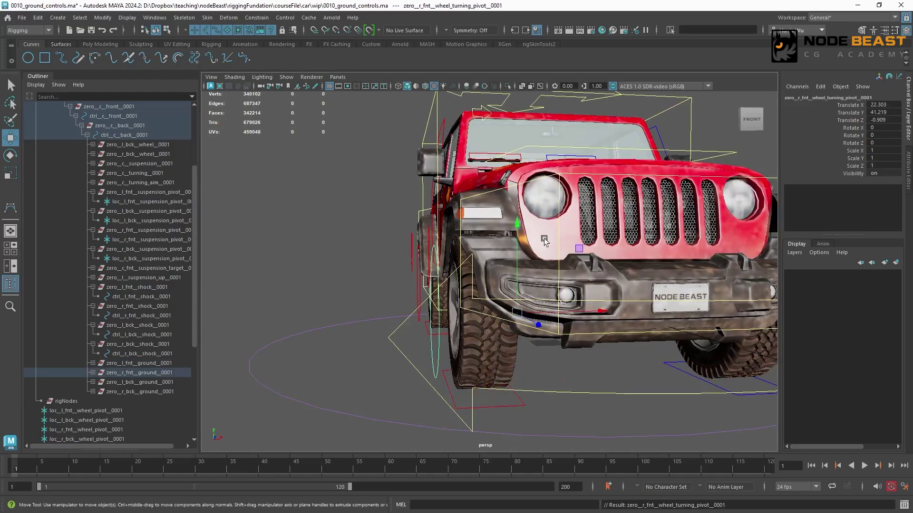
- Parent the zero__l_bck__wheel__0001 group under the ctrl__l_bck__ground__0001 control
alt+drag(611, 253, 337, 179)
alt+right_drag(337, 179, 648, 290)
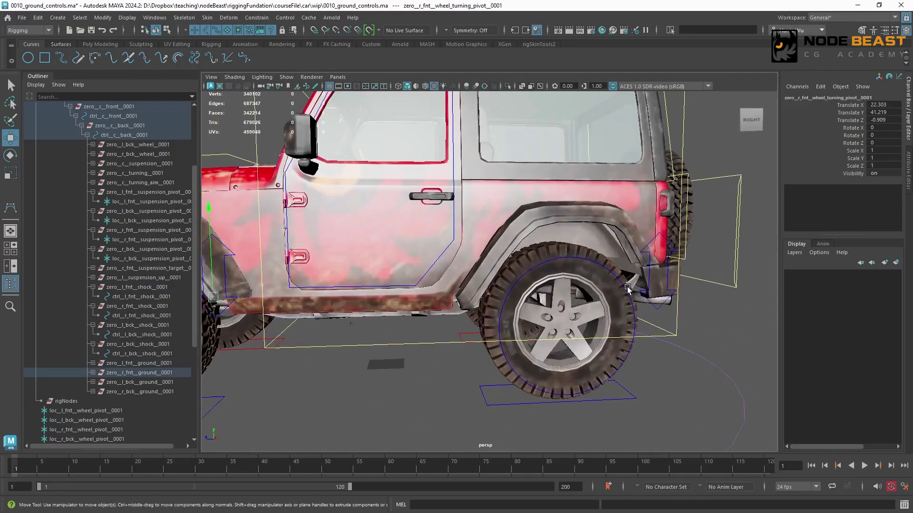
click(628, 288)
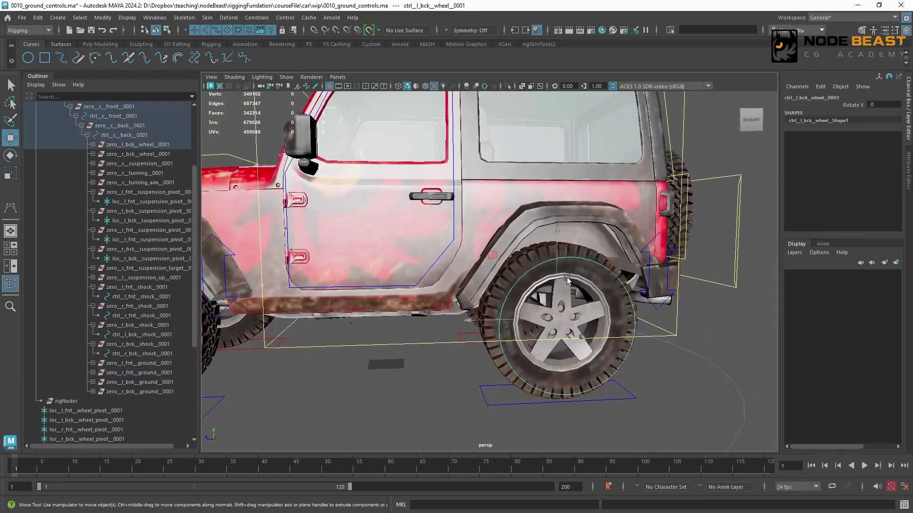
click(169, 146)
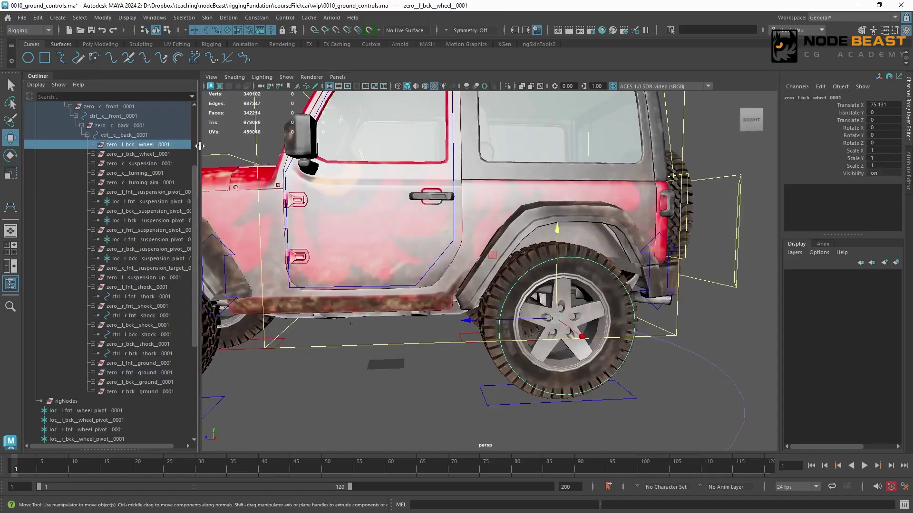
click(625, 392)
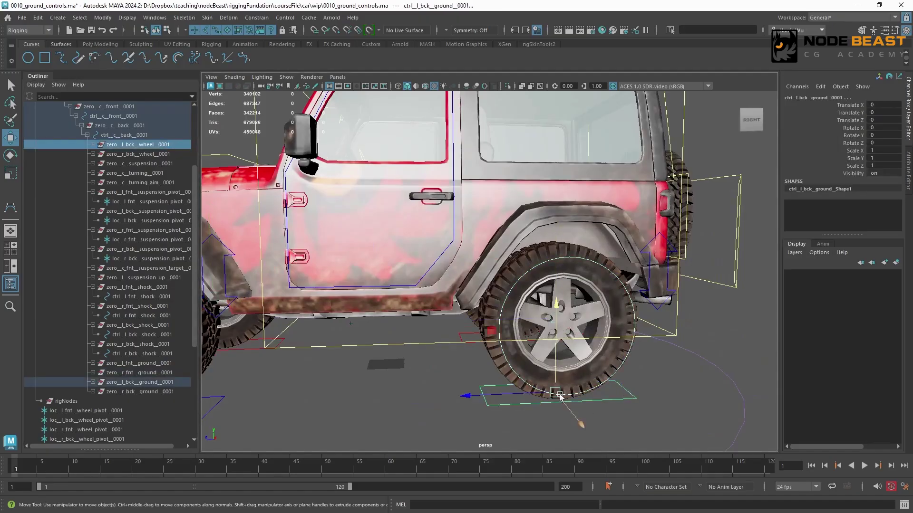
key(p)
- Parent the zero__r_bck__wheel__0001 group under the ctrl__r_bck__ground__0001 control
scroll(591, 272, down, 3)
alt+drag(591, 272, 548, 335)
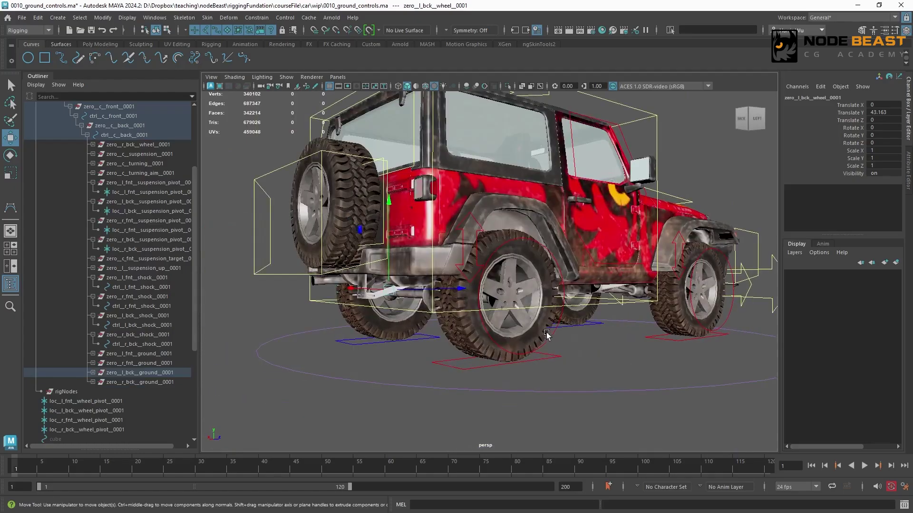
click(545, 328)
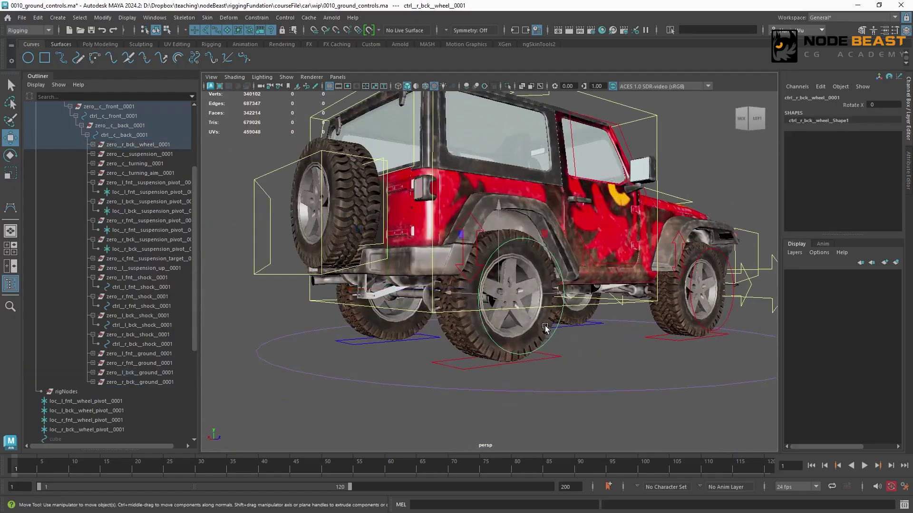
shift+click(557, 353)
key(p)
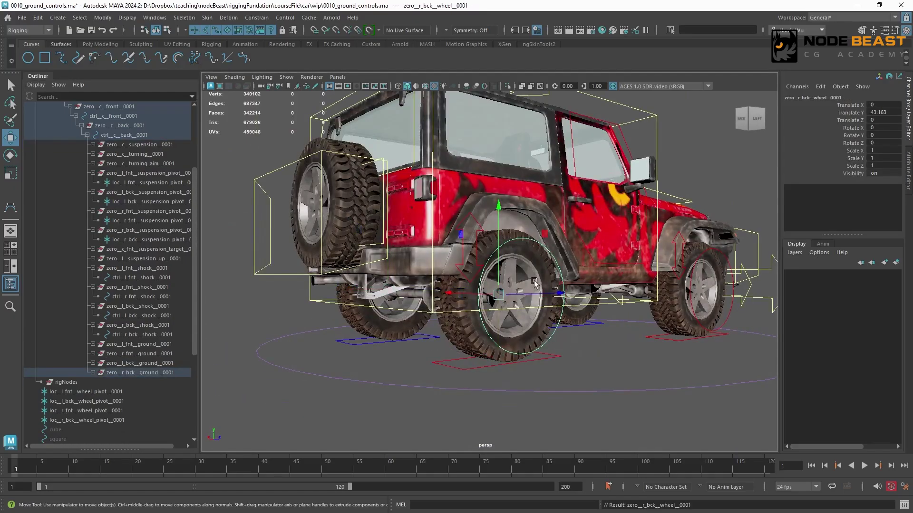
- Test the right back ground control by raising it with its wheel, and undo the move
click(549, 356)
drag(496, 317, 490, 250)
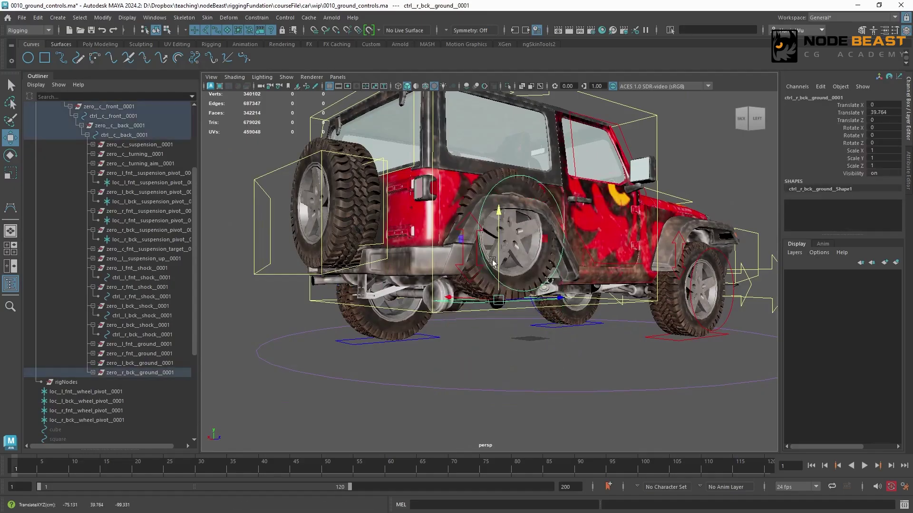
key(ctrl+z)
- Test moving the left front ground control horizontally along its length and sideways, undoing each move
alt+right_drag(457, 237, 395, 241)
alt+drag(394, 240, 623, 276)
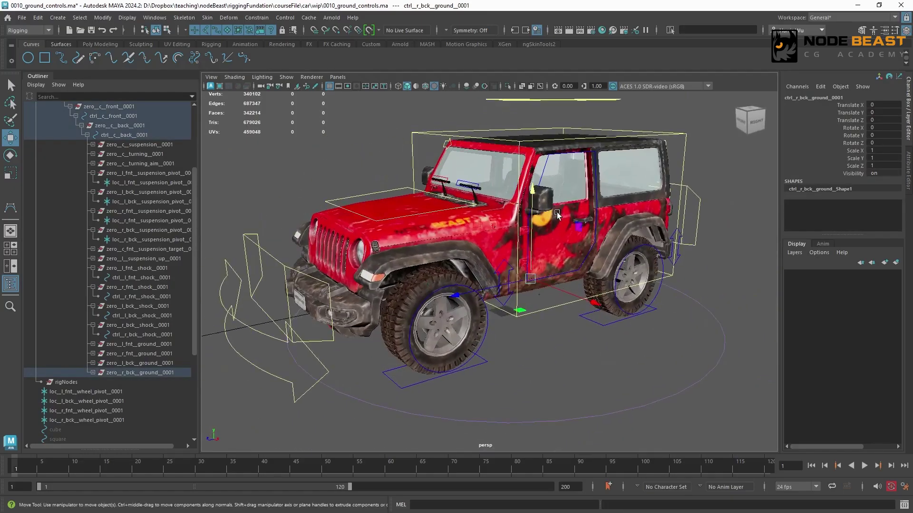
alt+right_drag(494, 304, 518, 309)
click(481, 370)
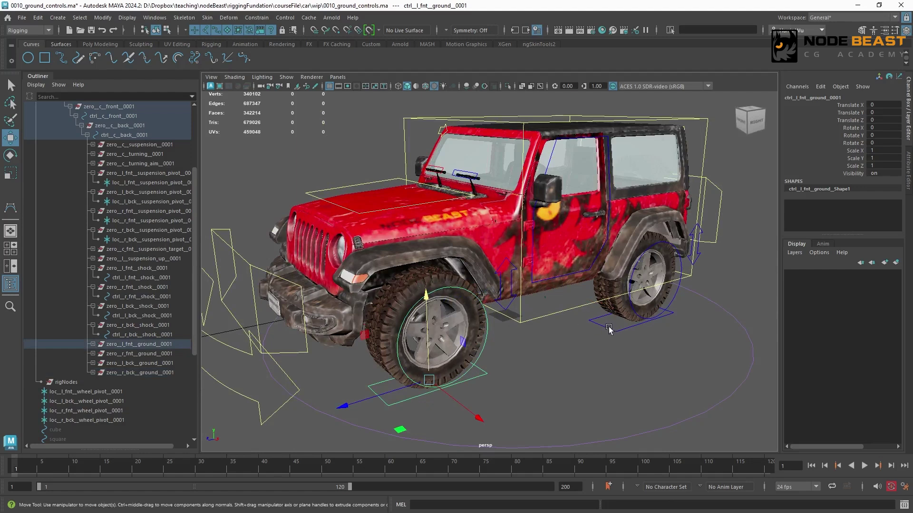
mouse_move(381, 393)
mouse_down()
mouse_move(289, 412)
mouse_move(397, 389)
mouse_up()
key(ctrl+z)
drag(464, 403, 435, 370)
key(ctrl+z)
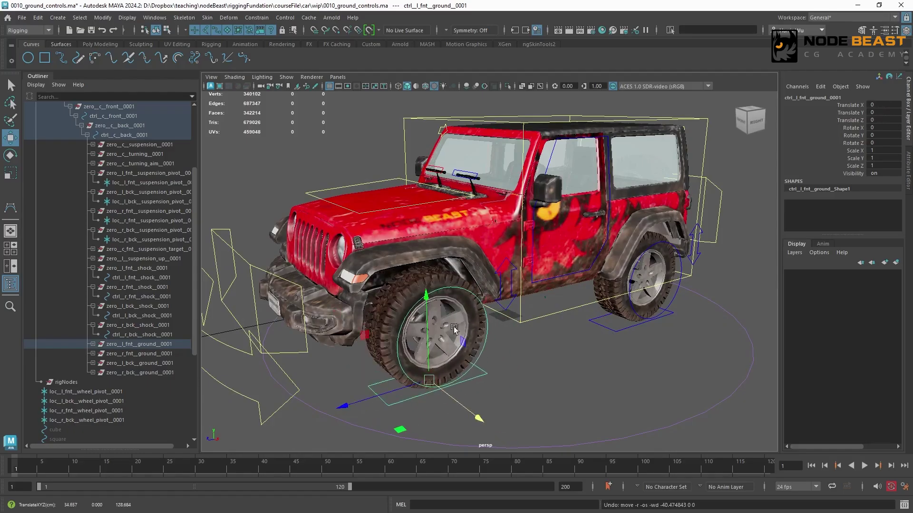
- Lock and hide every transform and visibility channel except Translate Y on all four ground controls
shift+click(615, 329)
alt+drag(359, 331, 599, 357)
shift+click(615, 363)
shift+click(458, 288)
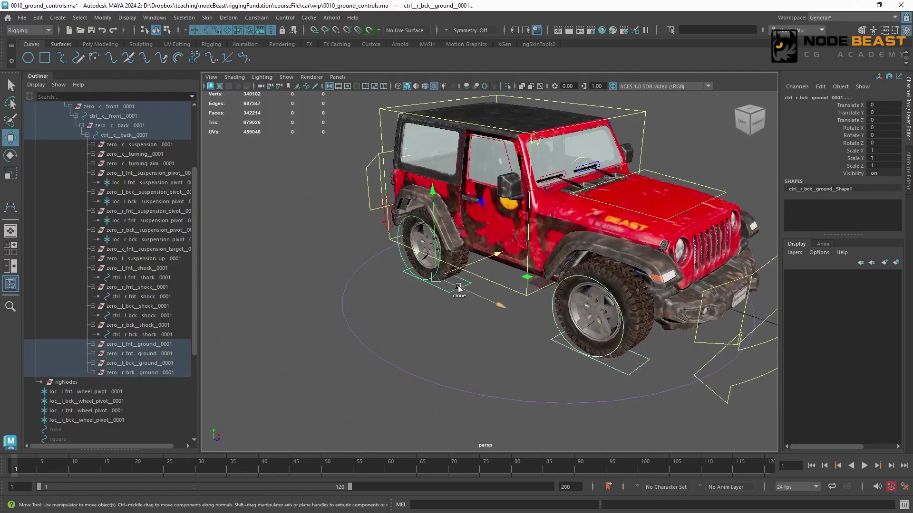
drag(853, 104, 851, 175)
right_click(839, 164)
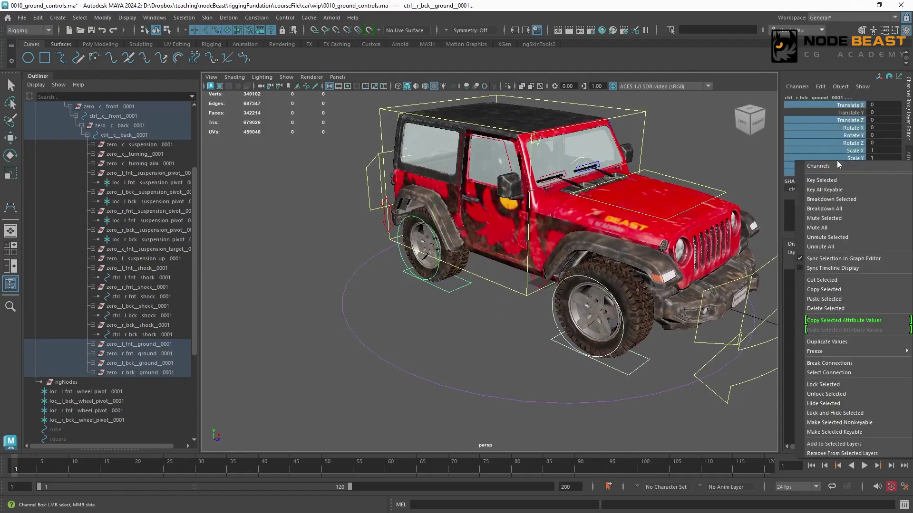
click(826, 415)
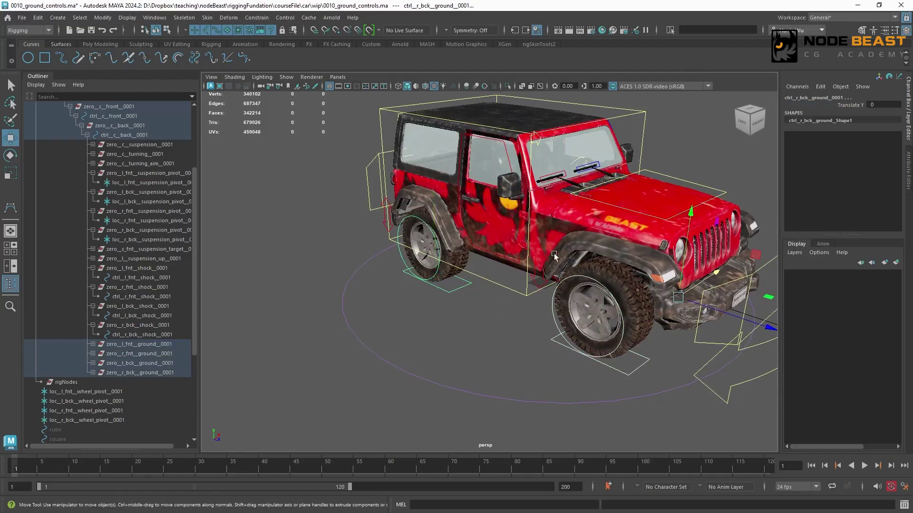
- Test the left front ground control by raising it vertically with its wheel, and undo each move
alt+drag(552, 251, 465, 256)
alt+right_drag(464, 256, 558, 342)
click(557, 342)
click(541, 346)
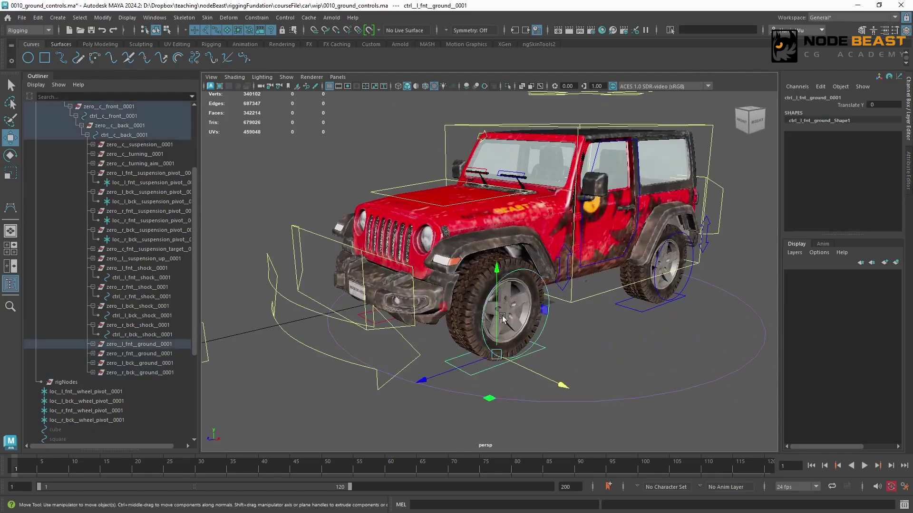
mouse_move(497, 319)
mouse_down()
mouse_move(488, 310)
mouse_move(490, 291)
mouse_move(491, 302)
mouse_up()
key(ctrl+z)
alt+drag(619, 272, 582, 287)
mouse_move(582, 287)
alt+right_down()
mouse_move(532, 290)
mouse_move(568, 289)
alt+right_up()
alt+drag(569, 289, 579, 286)
drag(420, 300, 415, 244)
key(ctrl+z)
- Test the ctrl__l_fnt__shock__0001 control by moving it vertically, and undo the move
click(499, 283)
drag(497, 253, 498, 242)
key(ctrl+z)
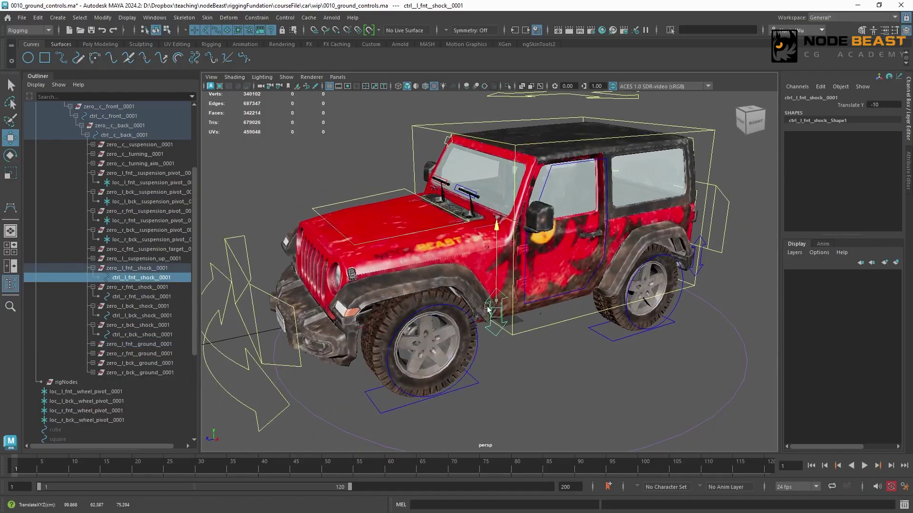